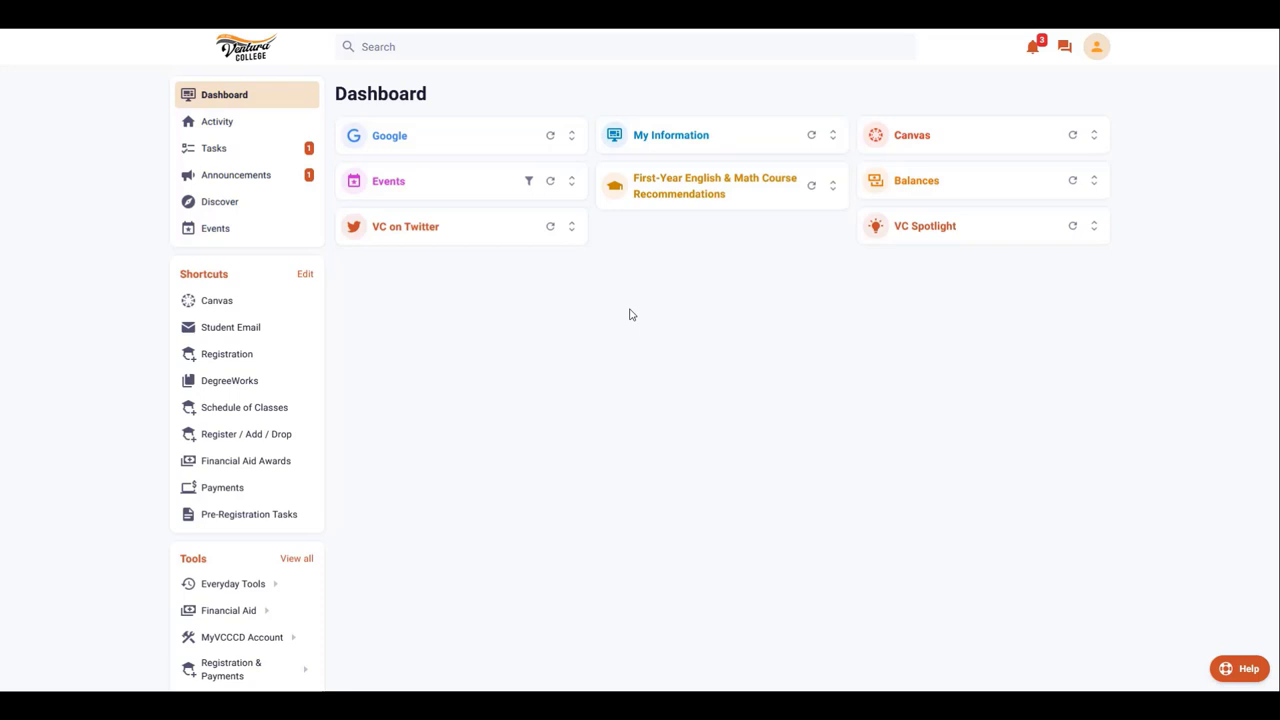
Search the MyVCCCD portal for 'Regist' to list the Registration-related results.
{"action": "left_click", "coordinate": [504, 45]}
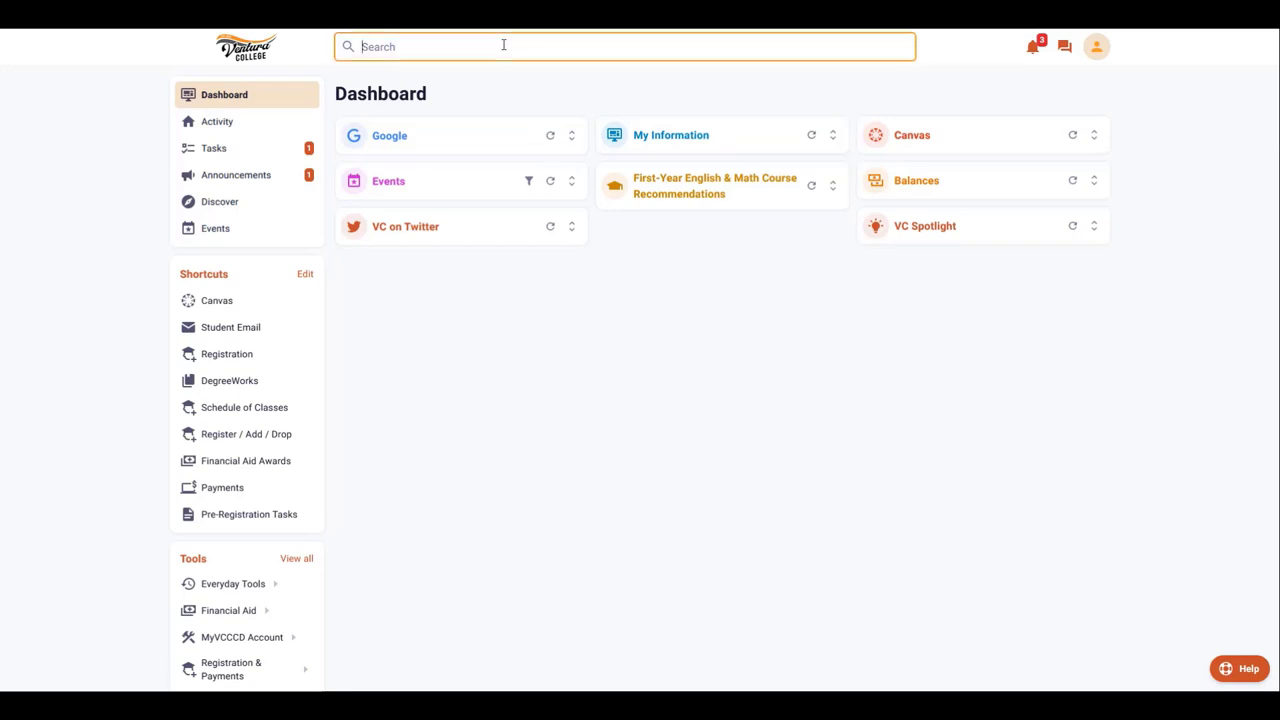
{"action": "type", "text": "Registration"}
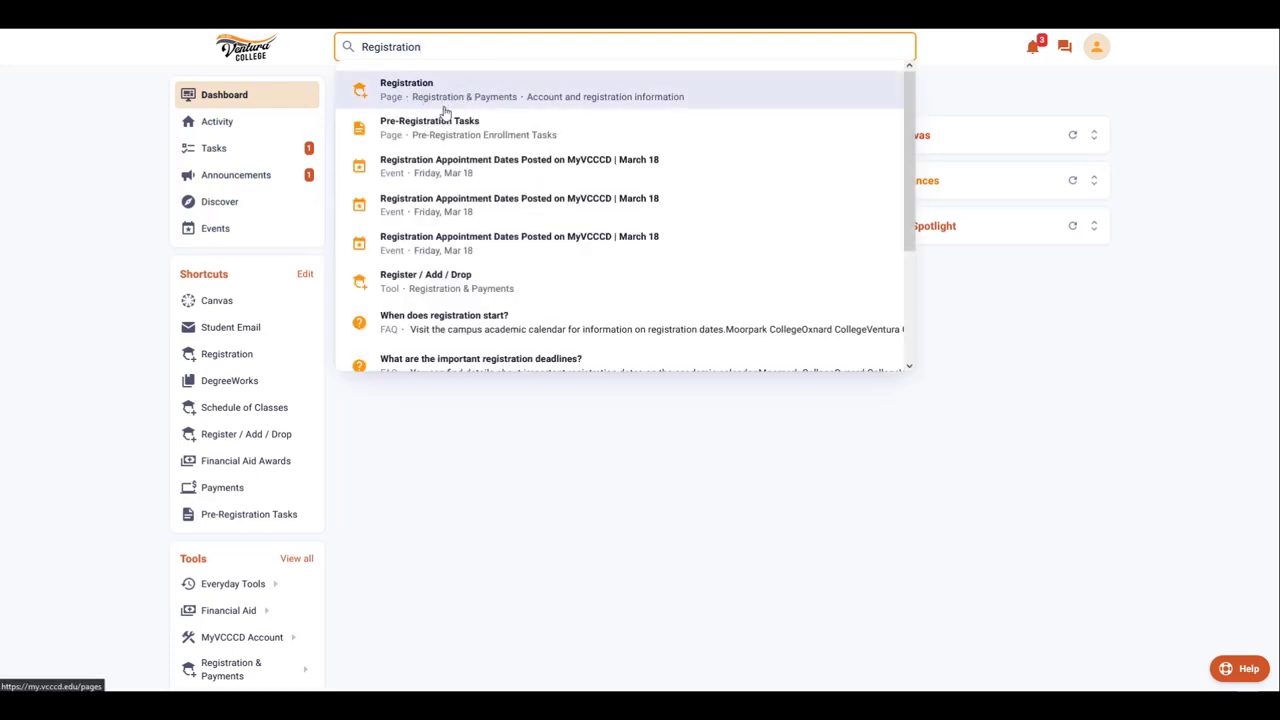
Dismiss the search results and open Pages > Registration & Payments > Registration.
{"action": "left_click", "coordinate": [400, 455]}
{"action": "scroll", "coordinate": [251, 447], "scroll_direction": "down", "scroll_amount": 3}
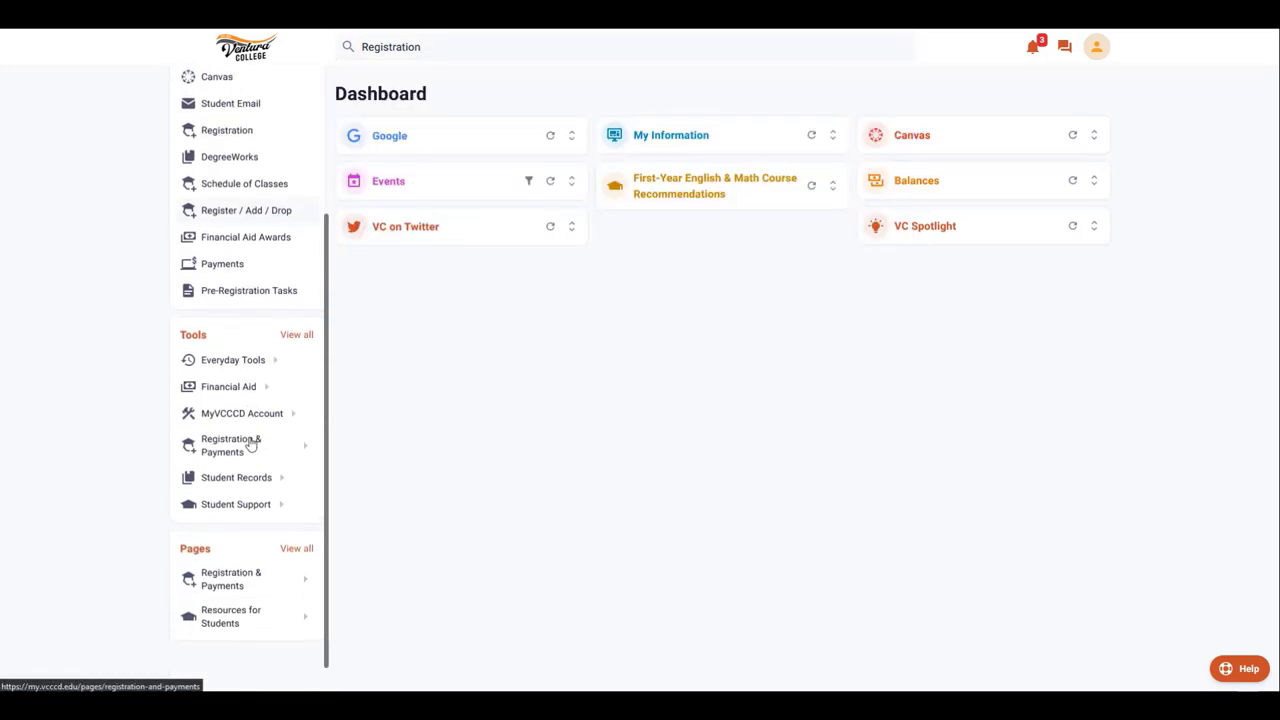
{"action": "left_click", "coordinate": [247, 577]}
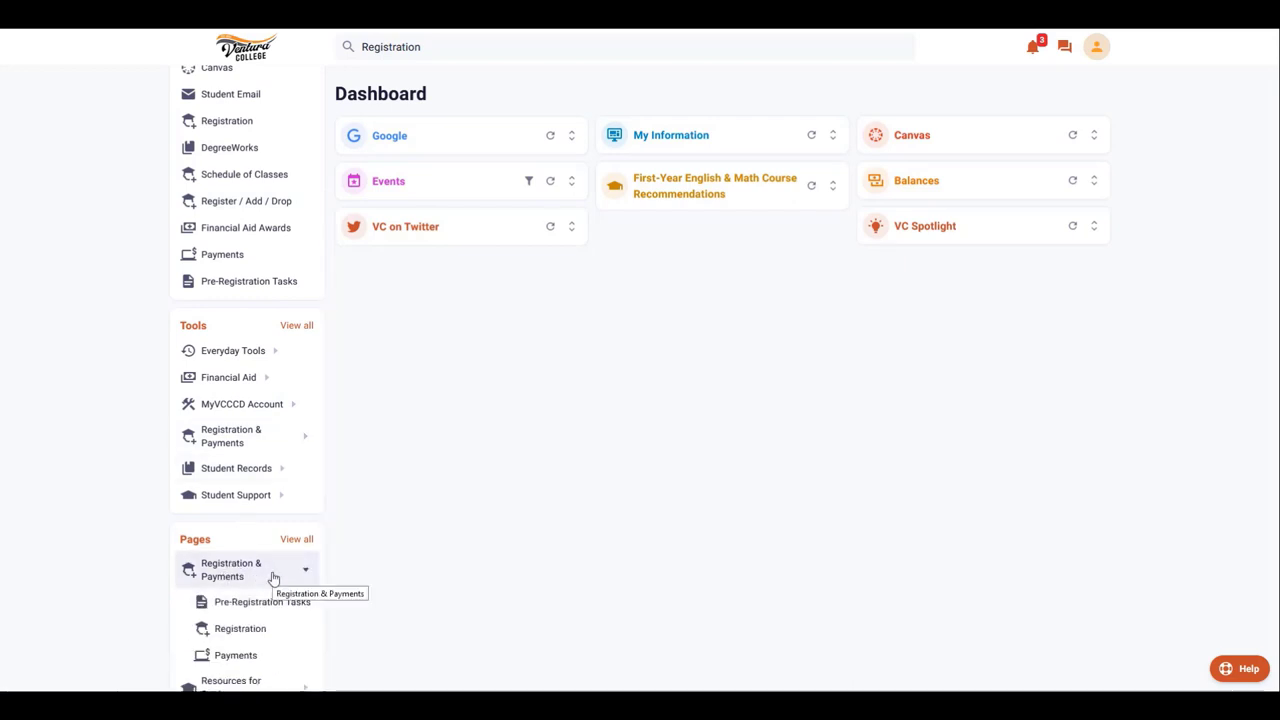
{"action": "scroll", "coordinate": [271, 575], "scroll_direction": "down", "scroll_amount": 1}
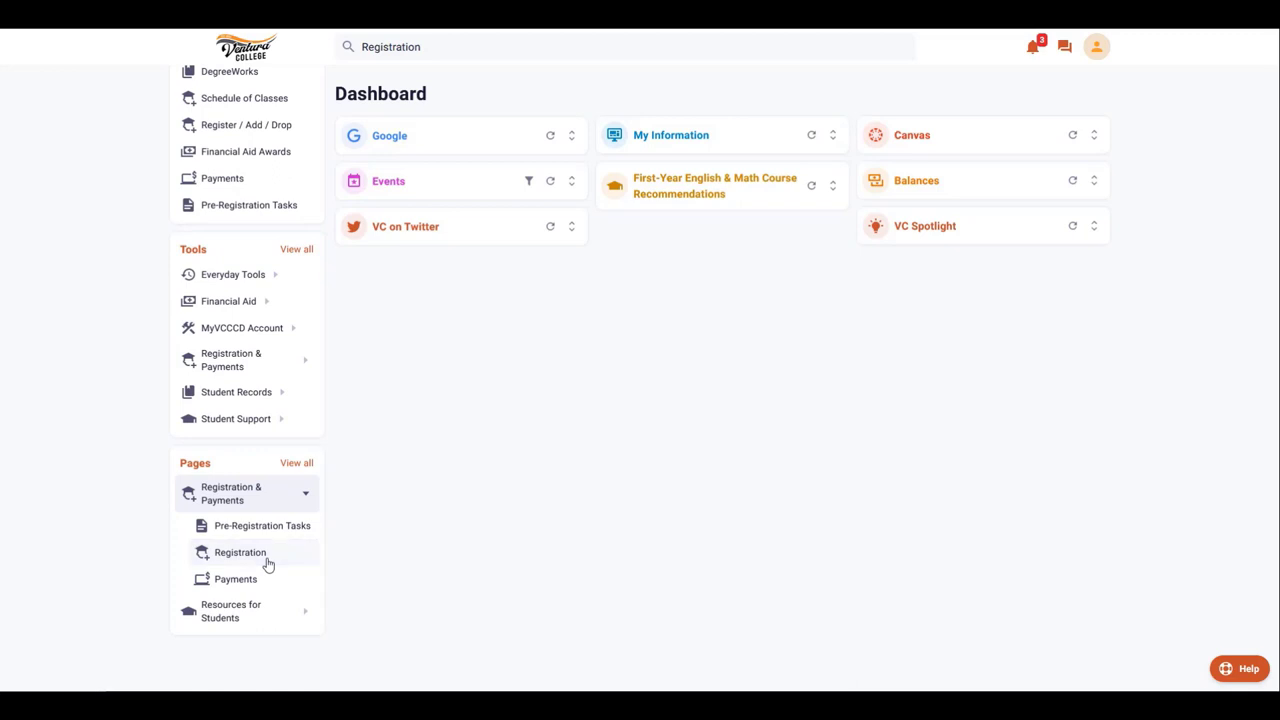
{"action": "left_click", "coordinate": [268, 562]}
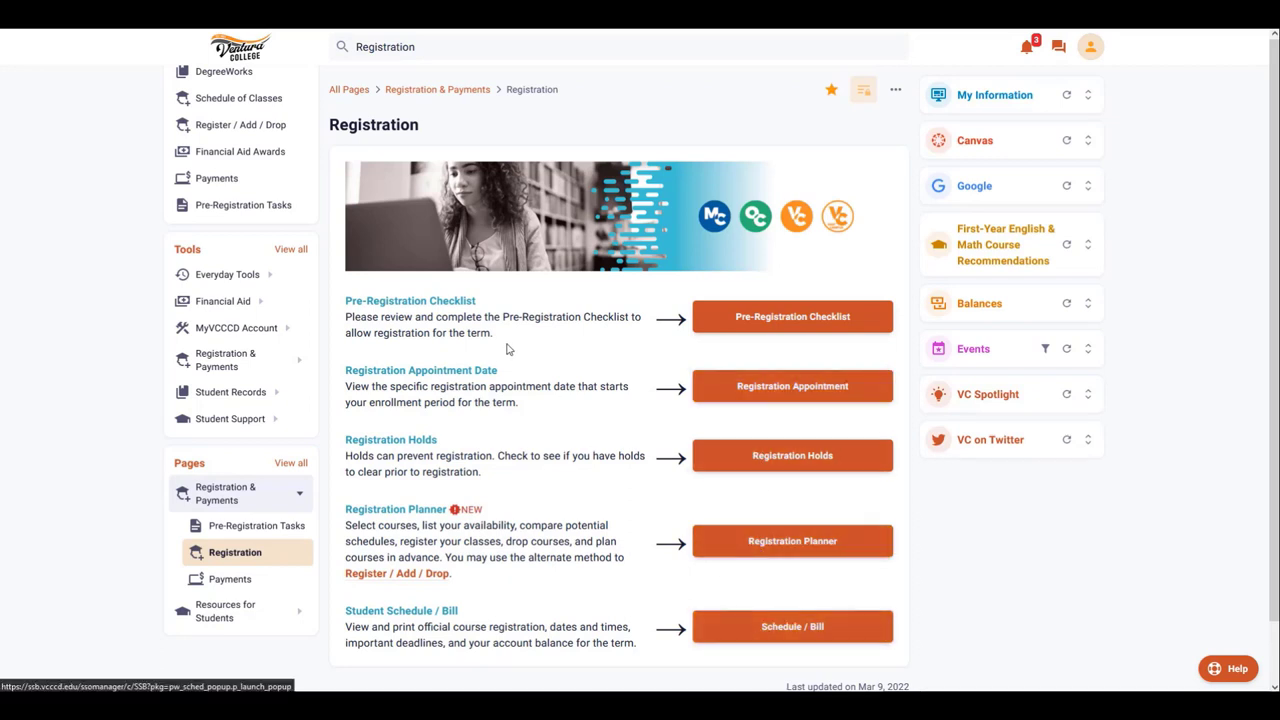
{"action": "left_click", "coordinate": [831, 325]}
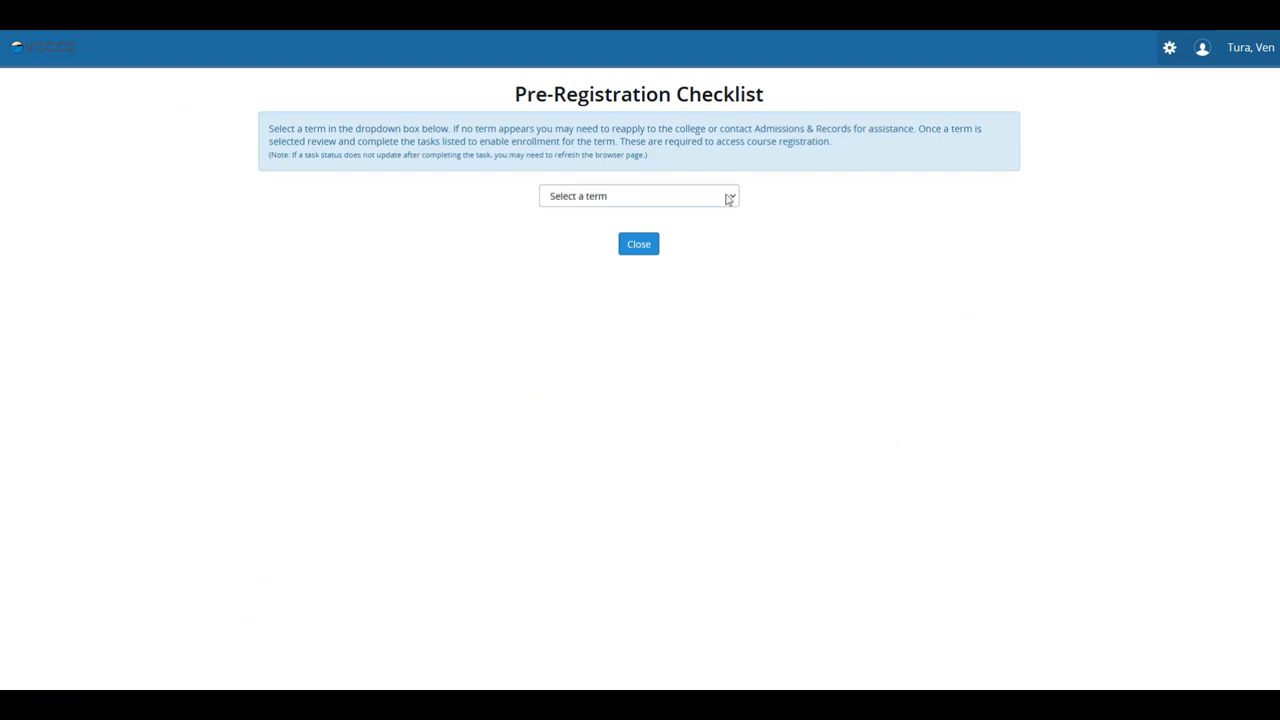
{"action": "left_click", "coordinate": [728, 198]}
{"action": "left_click", "coordinate": [698, 238]}
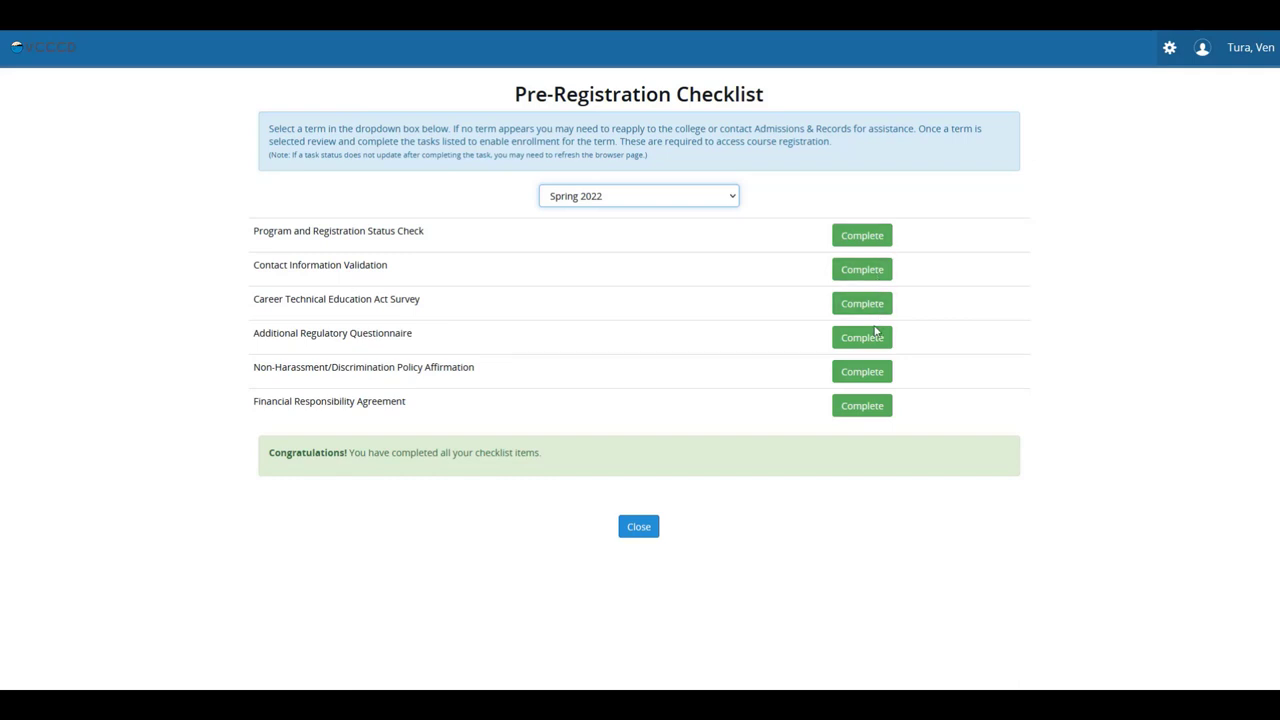
{"action": "left_click", "coordinate": [866, 240]}
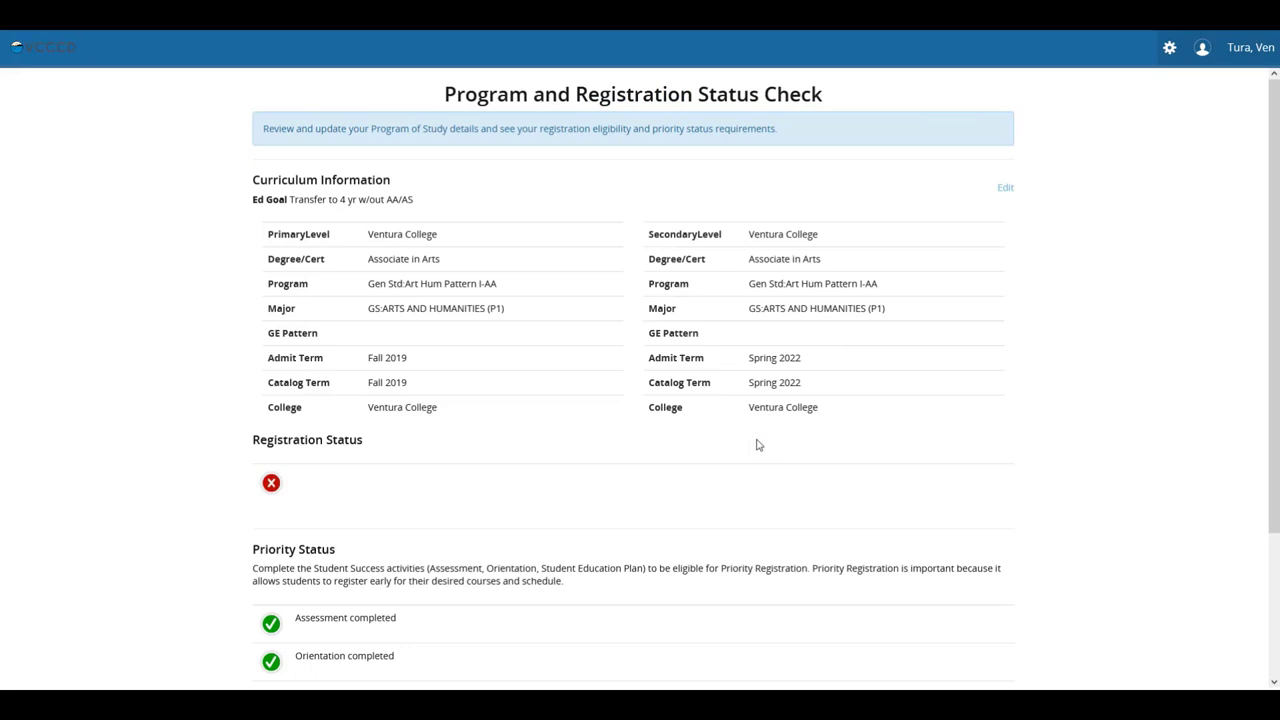
{"action": "scroll", "coordinate": [757, 445], "scroll_direction": "down", "scroll_amount": 2}
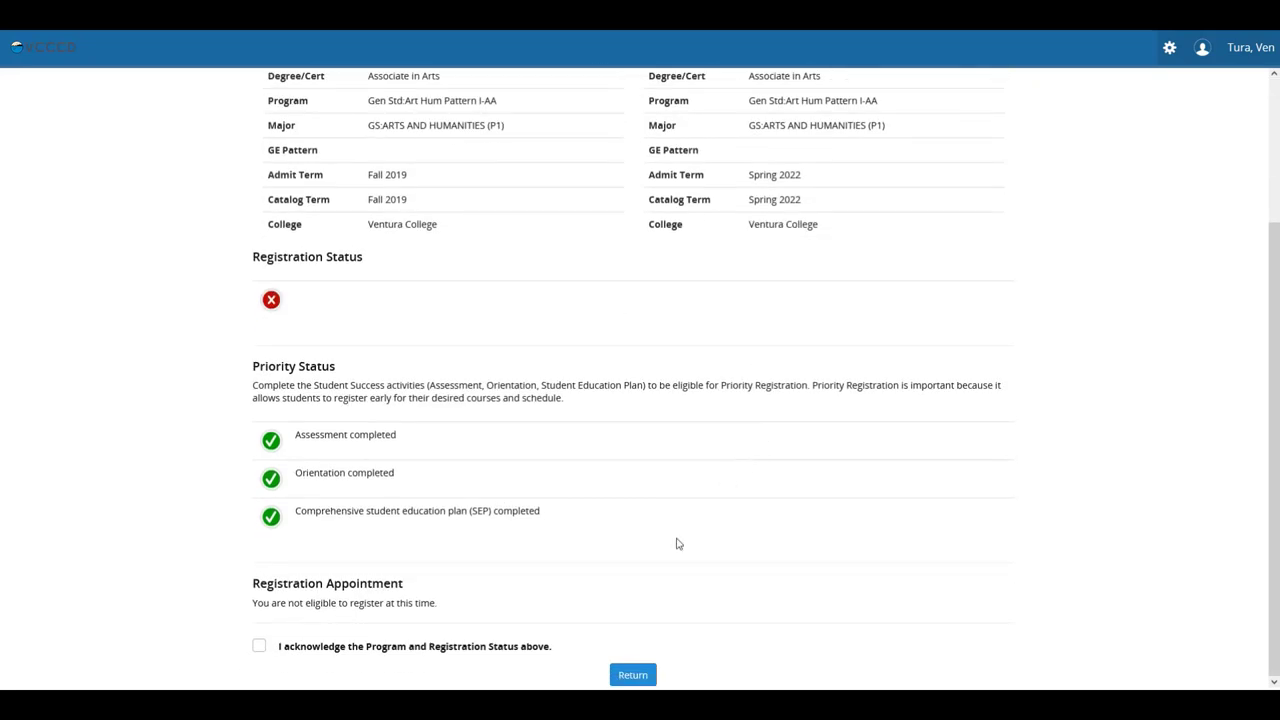
{"action": "left_click", "coordinate": [640, 674]}
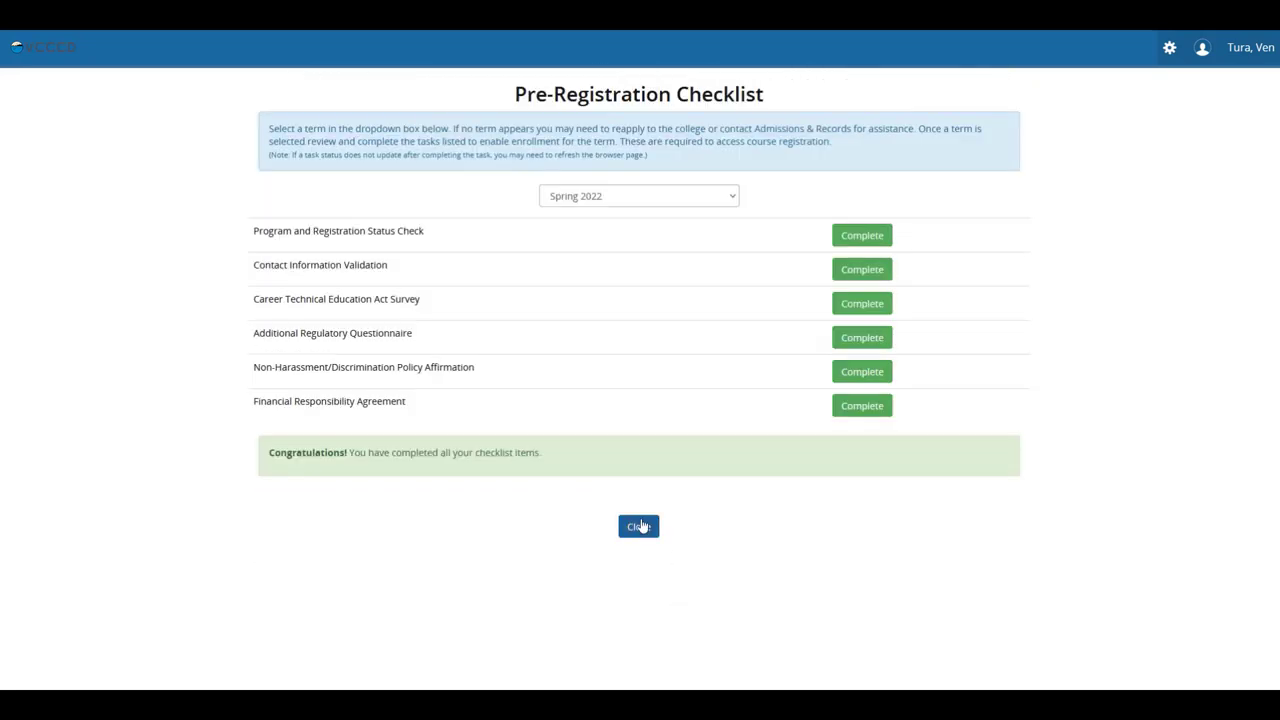
{"action": "left_click", "coordinate": [638, 526]}
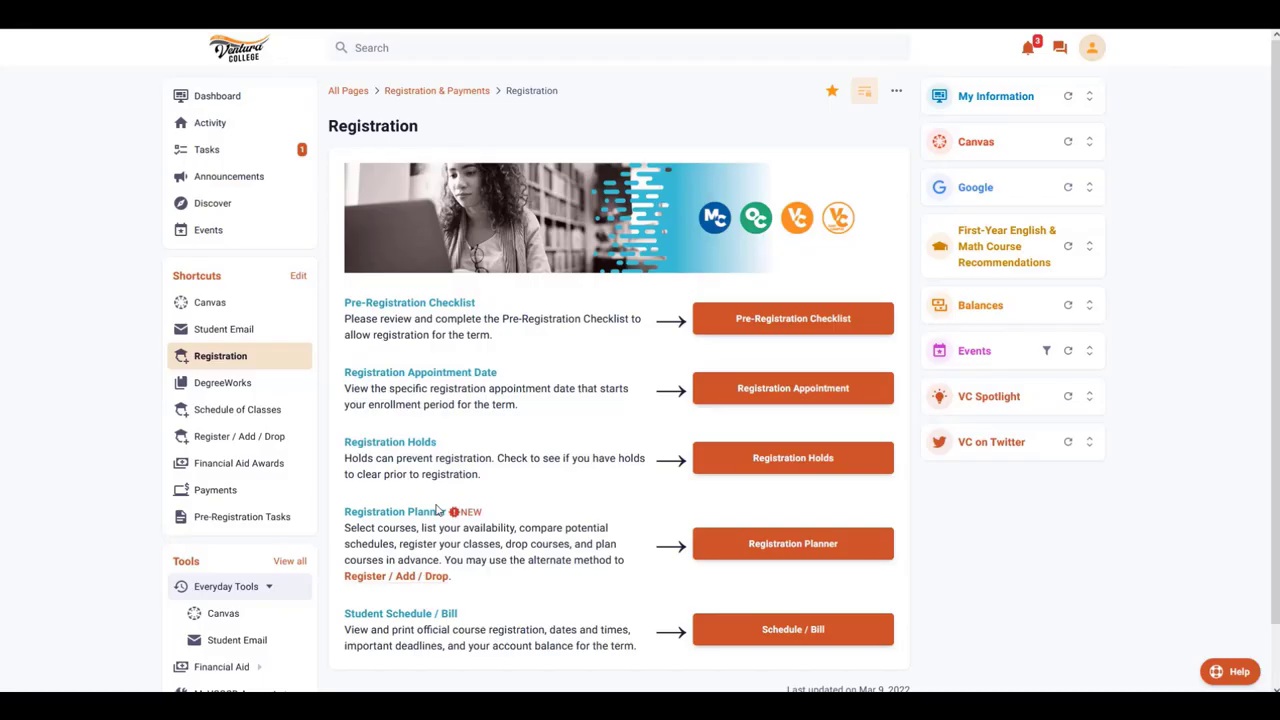
Launch the Registration Planner and save the college selection as Moorpark, Oxnard and Ventura.
{"action": "left_click", "coordinate": [813, 545]}
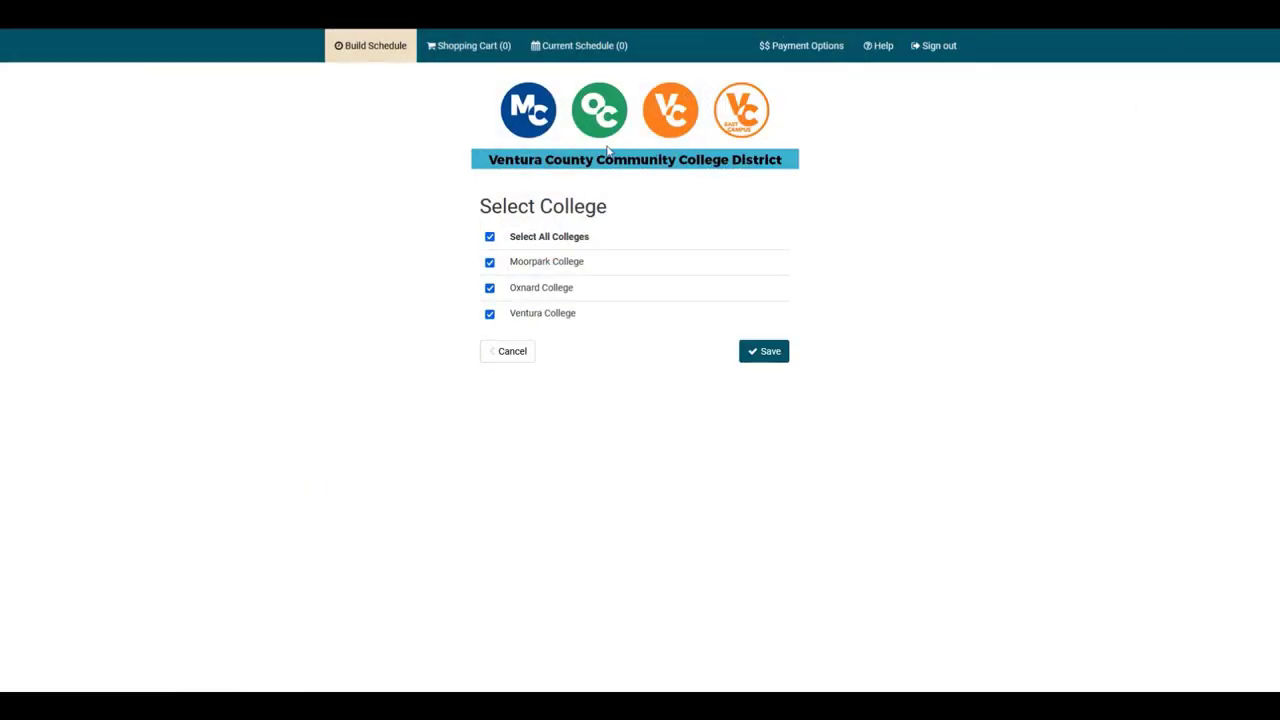
{"action": "left_click", "coordinate": [490, 237]}
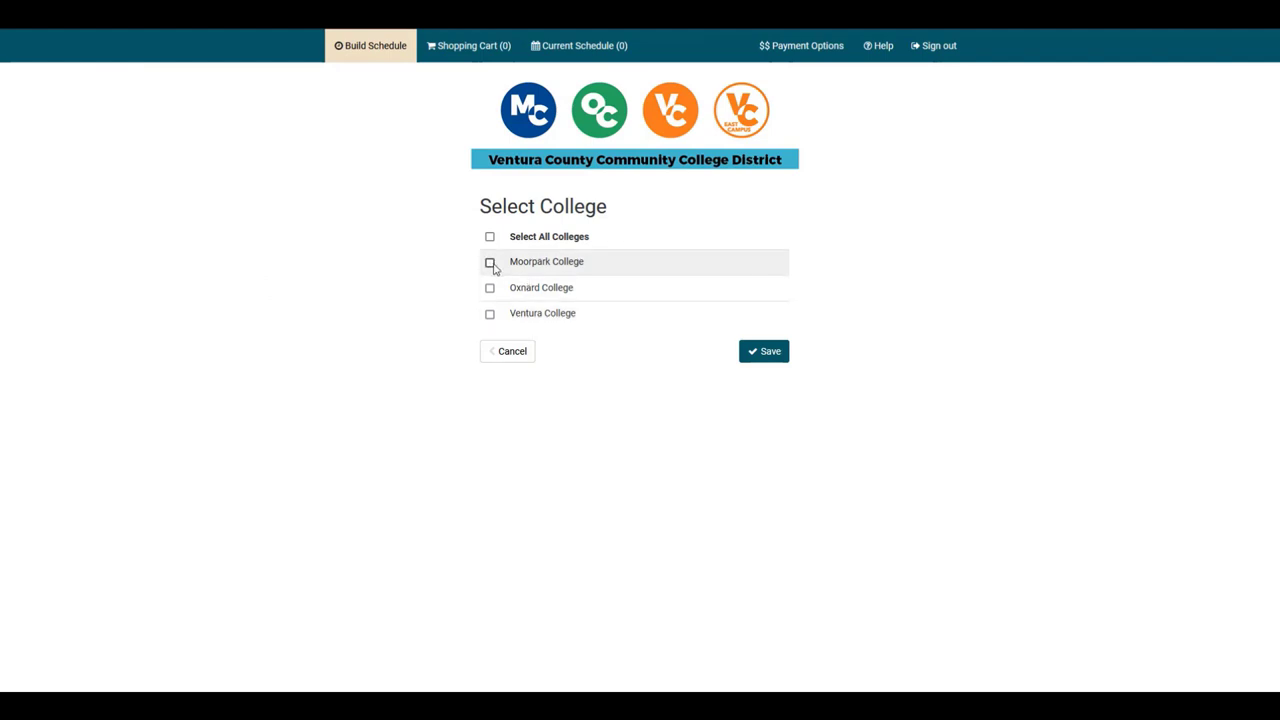
{"action": "left_click", "coordinate": [490, 264]}
{"action": "left_click", "coordinate": [490, 289]}
{"action": "left_click", "coordinate": [490, 315]}
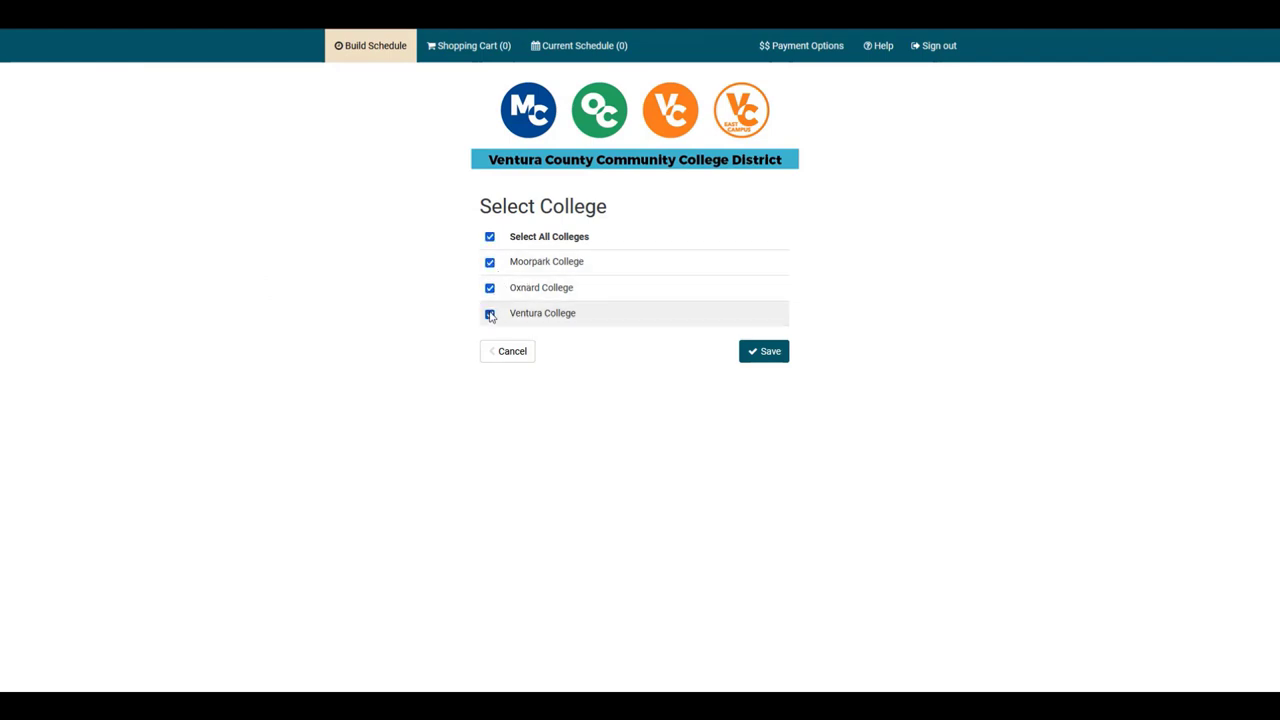
{"action": "left_click", "coordinate": [770, 352]}
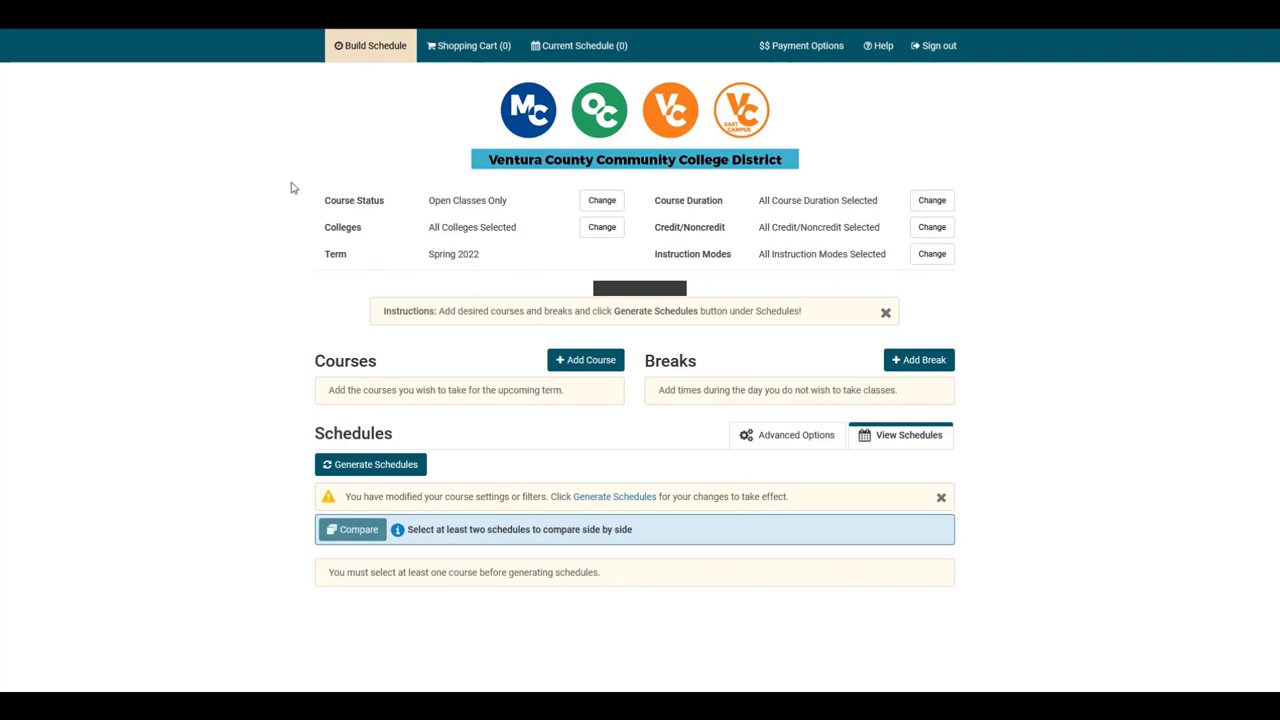
Review the Course Status, Colleges, Duration, Credit/Noncredit and Instruction Mode filters, cancelling each unchanged.
{"action": "left_click", "coordinate": [592, 204]}
{"action": "left_click", "coordinate": [526, 362]}
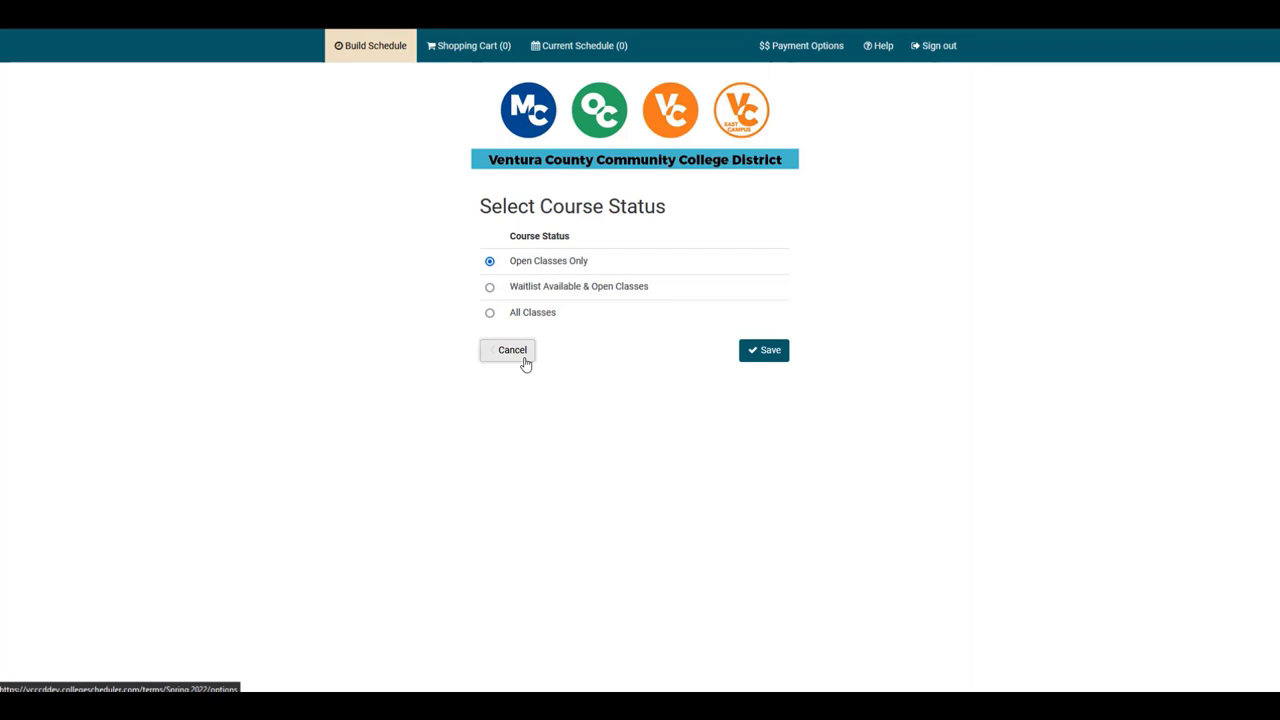
{"action": "left_click", "coordinate": [592, 228]}
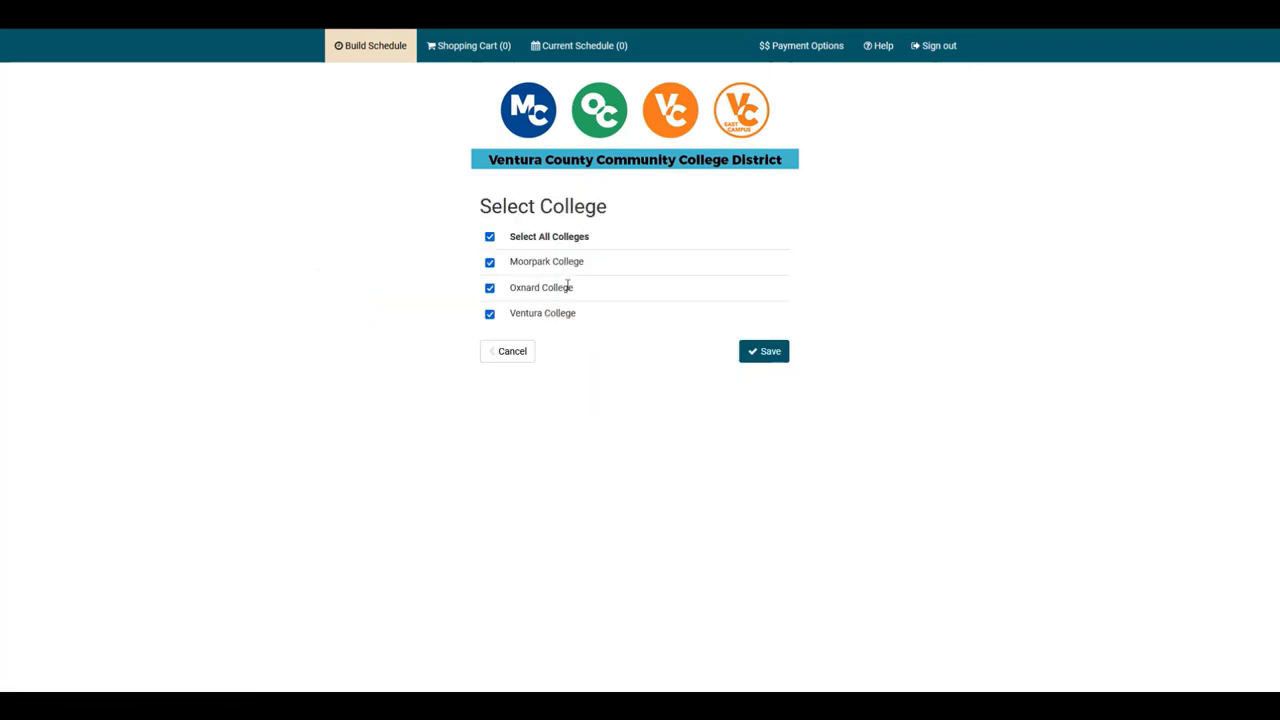
{"action": "left_click", "coordinate": [526, 359]}
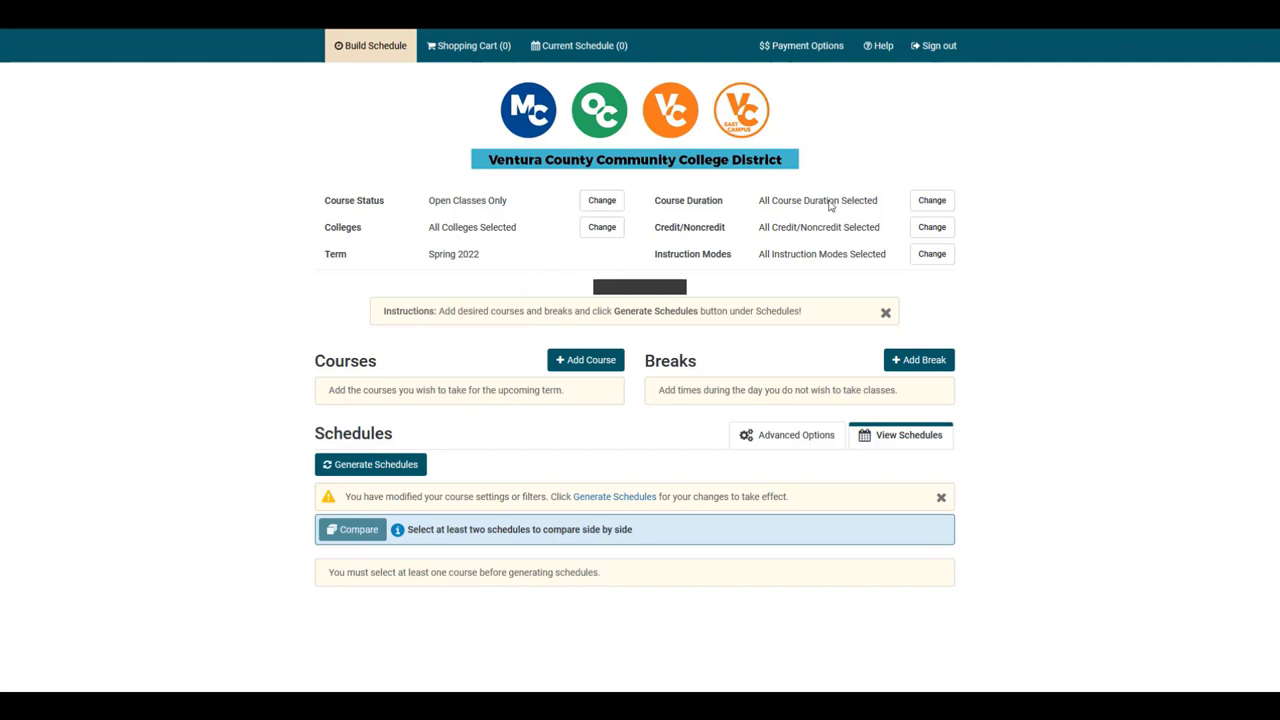
{"action": "left_click", "coordinate": [940, 201]}
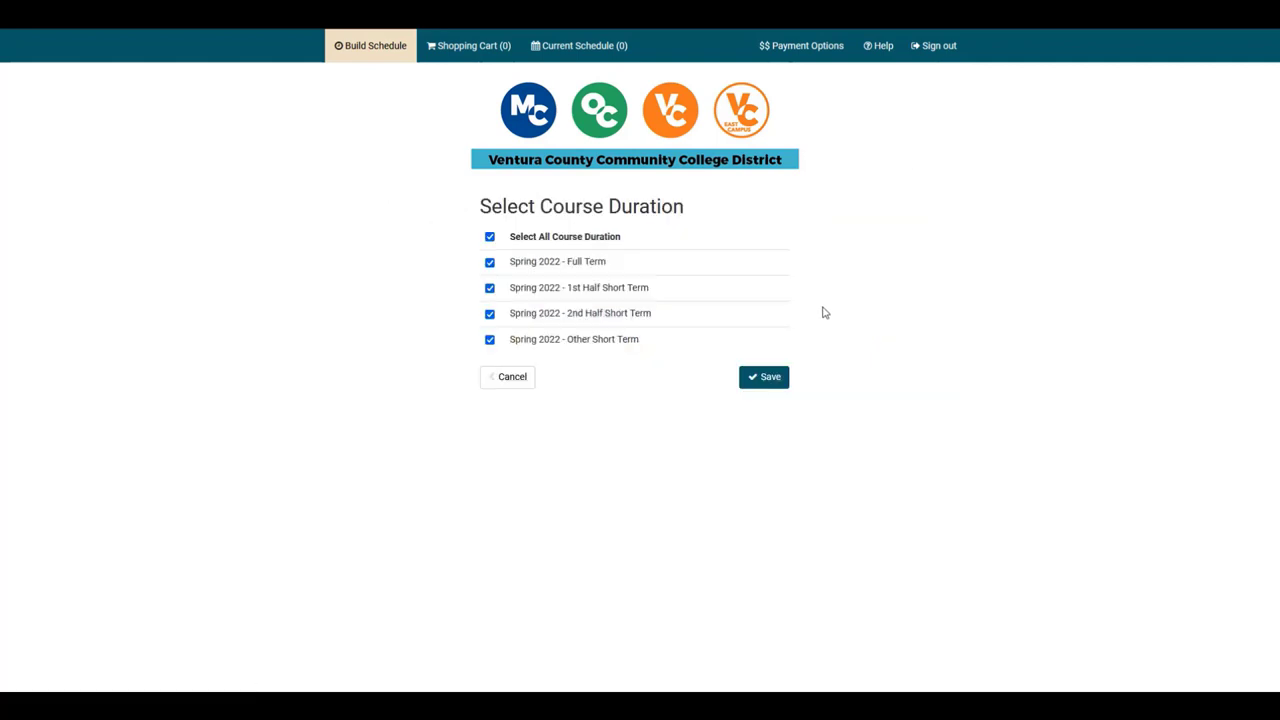
{"action": "left_click", "coordinate": [513, 380]}
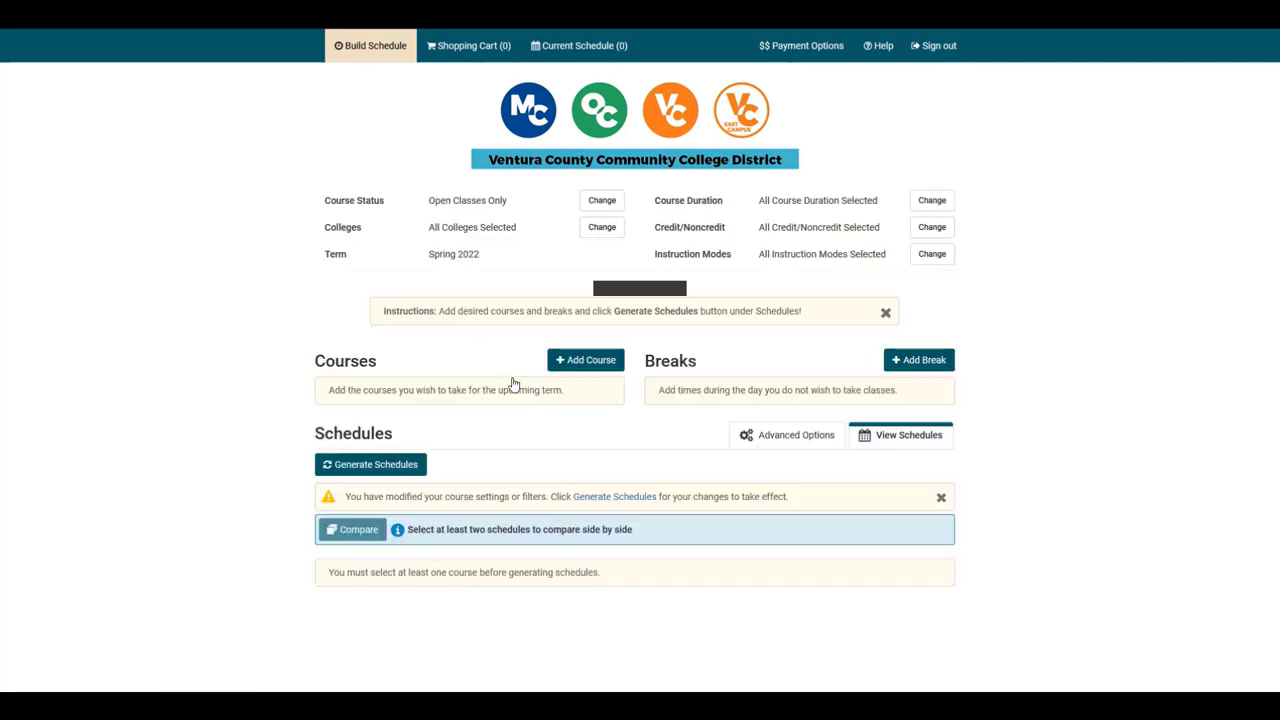
{"action": "left_click", "coordinate": [931, 229]}
{"action": "left_click", "coordinate": [505, 333]}
{"action": "left_click", "coordinate": [920, 258]}
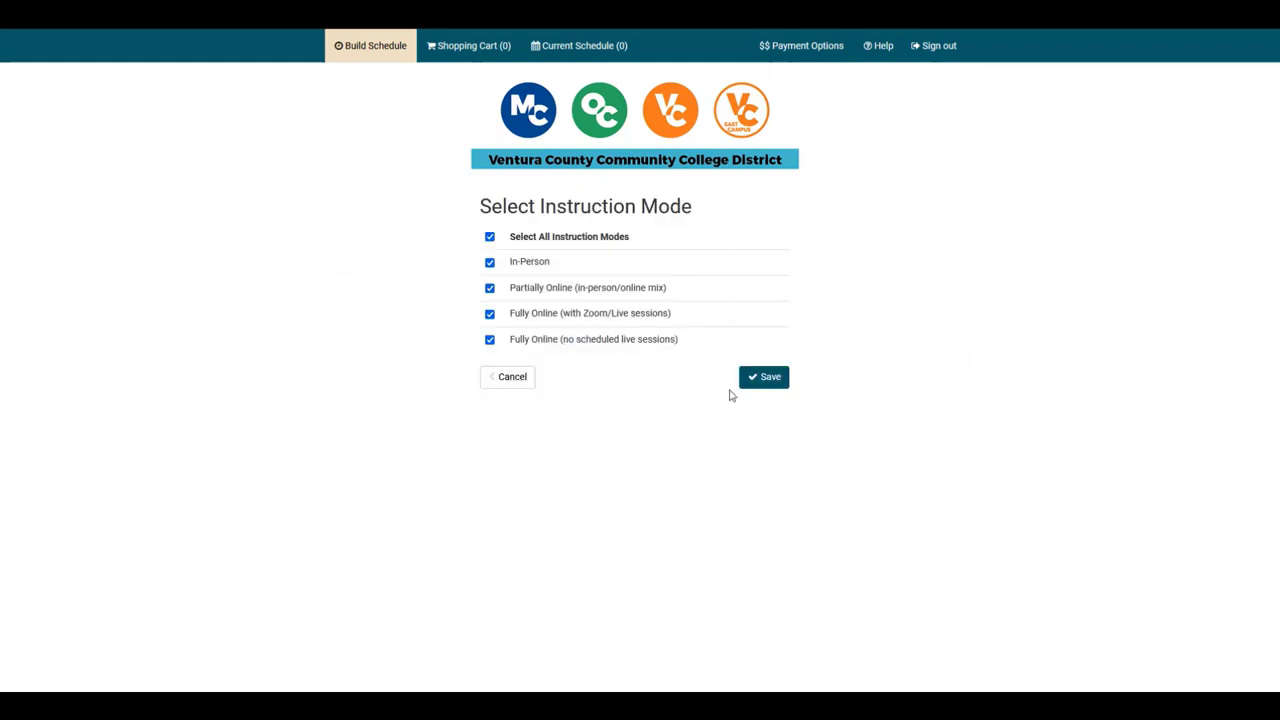
{"action": "left_click", "coordinate": [515, 385]}
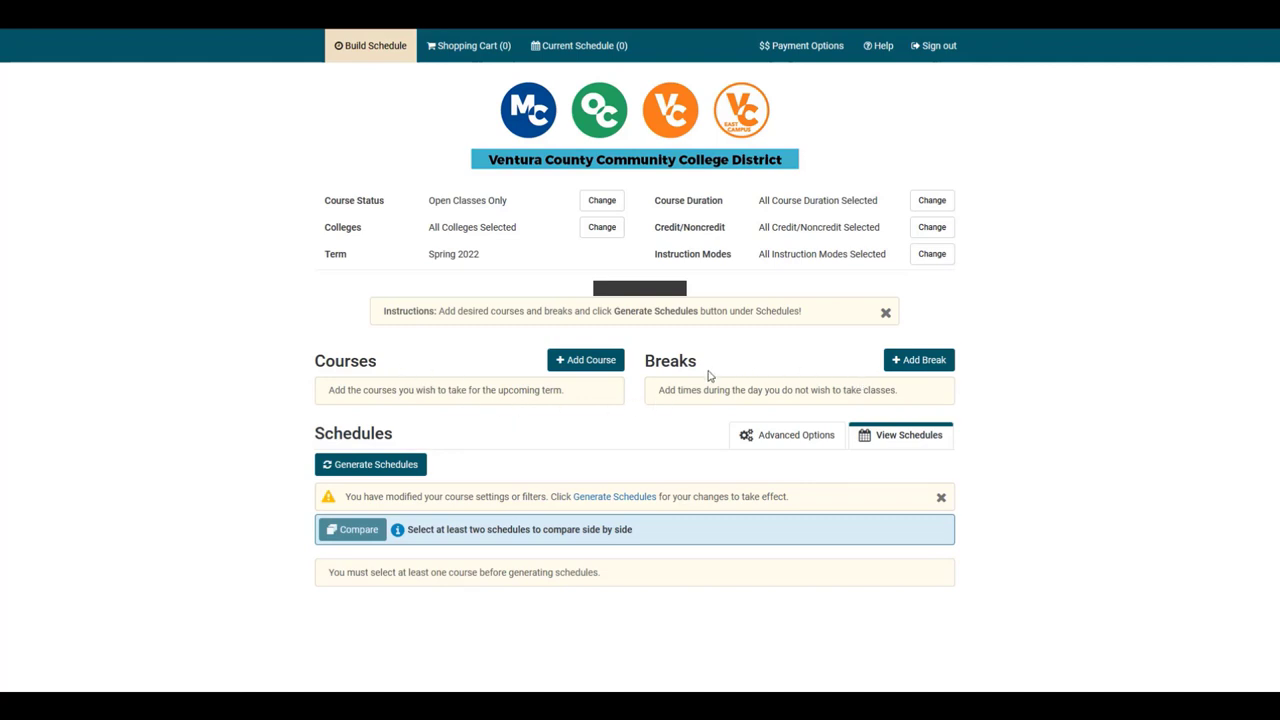
Start adding a course and browse the Subject, CRN, Instructor, DegreeWorks and Gen Ed tabs.
{"action": "left_click", "coordinate": [592, 364]}
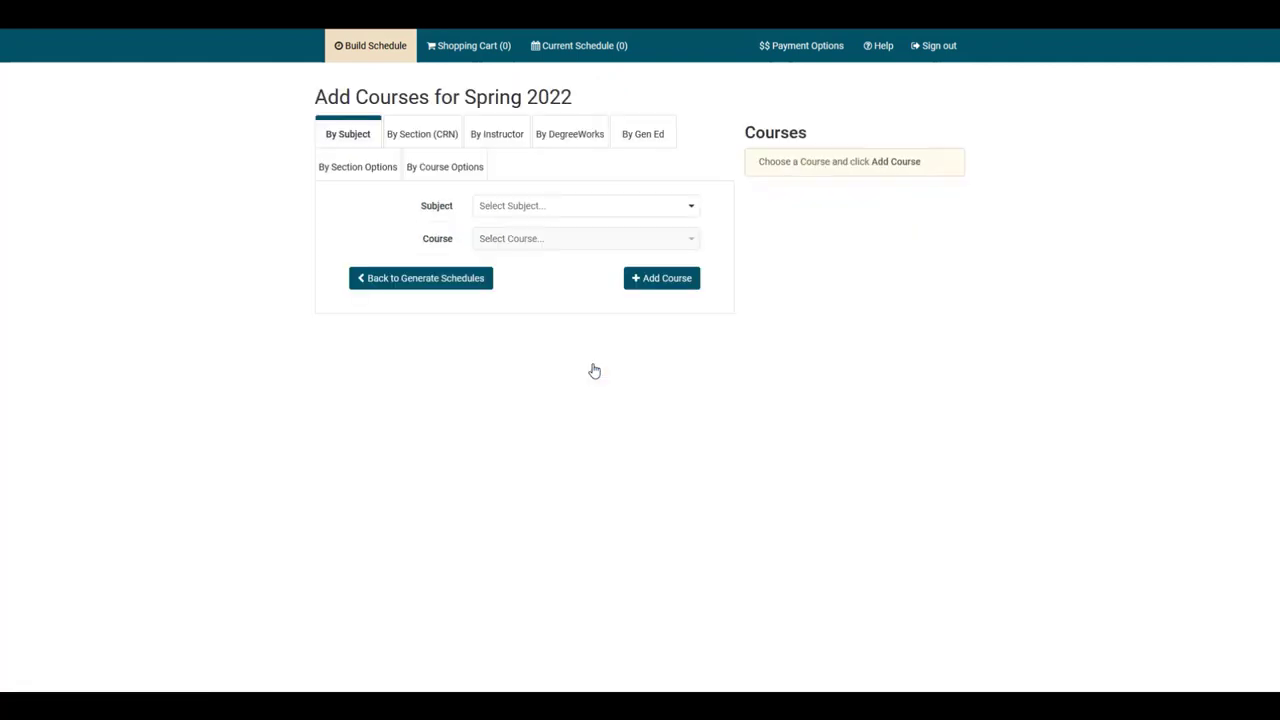
{"action": "left_click", "coordinate": [580, 210]}
{"action": "left_click", "coordinate": [440, 134]}
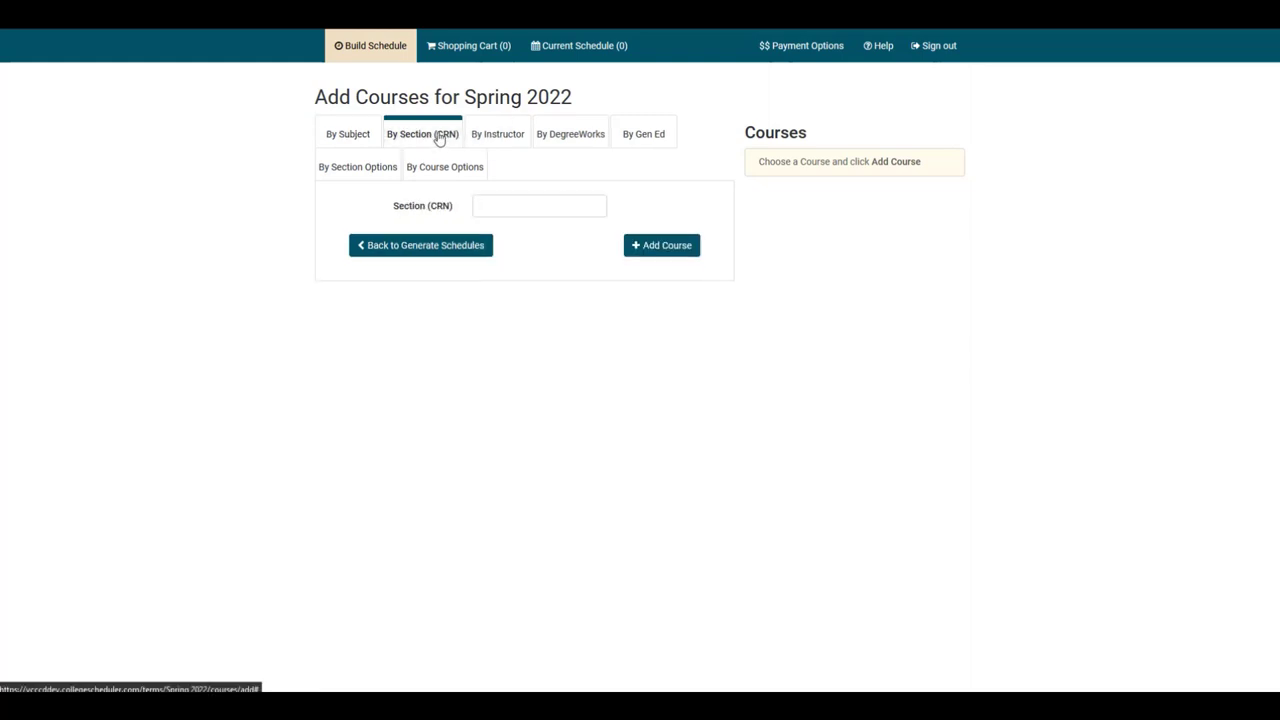
{"action": "left_click", "coordinate": [508, 141]}
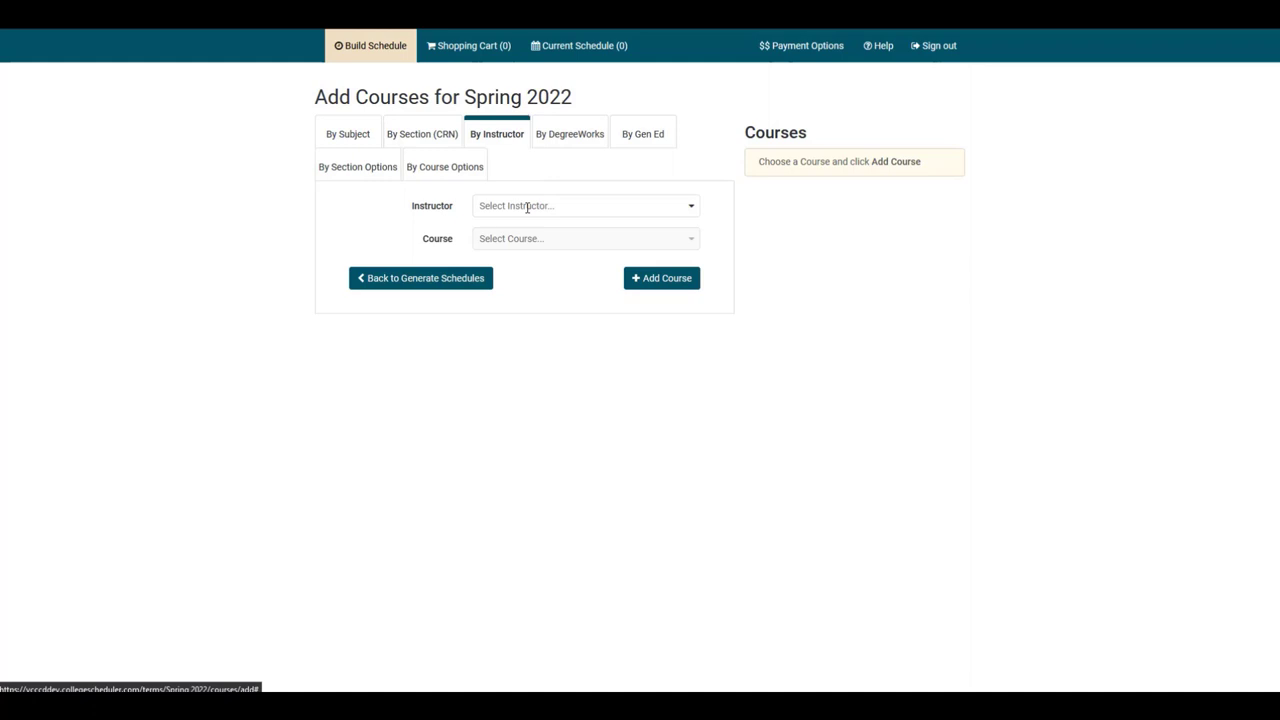
{"action": "left_click", "coordinate": [548, 137]}
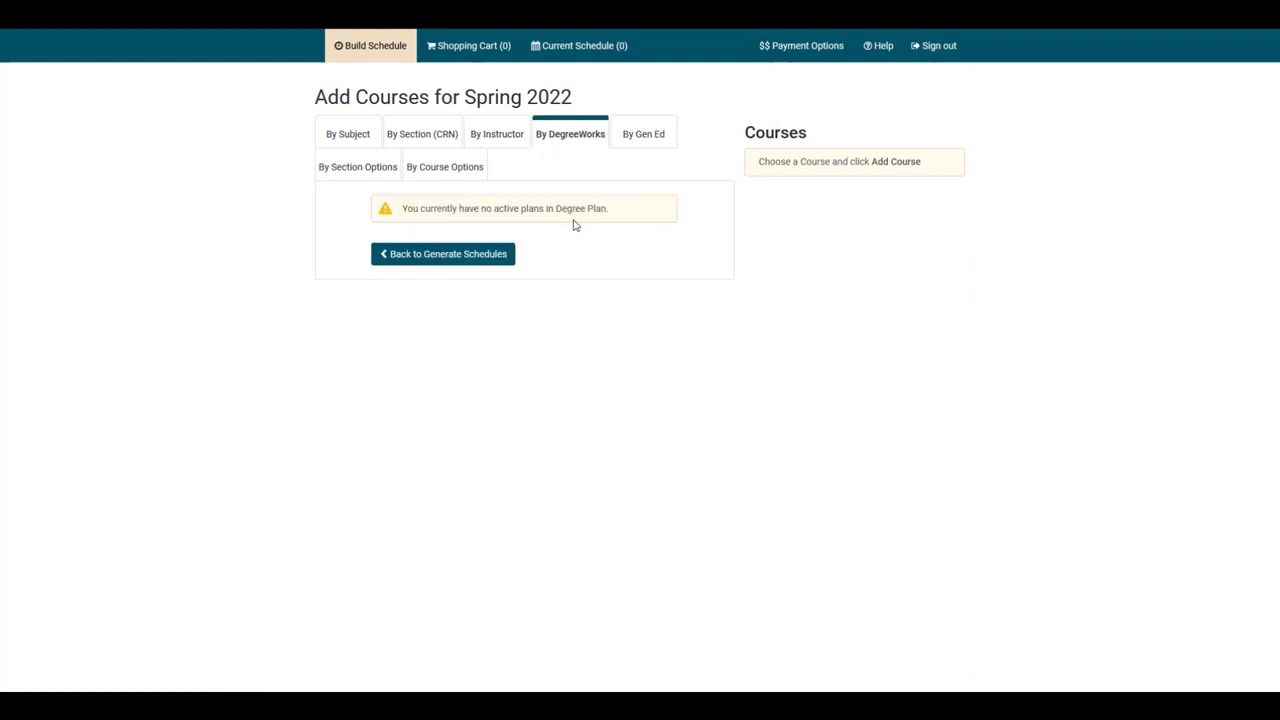
{"action": "left_click", "coordinate": [641, 139]}
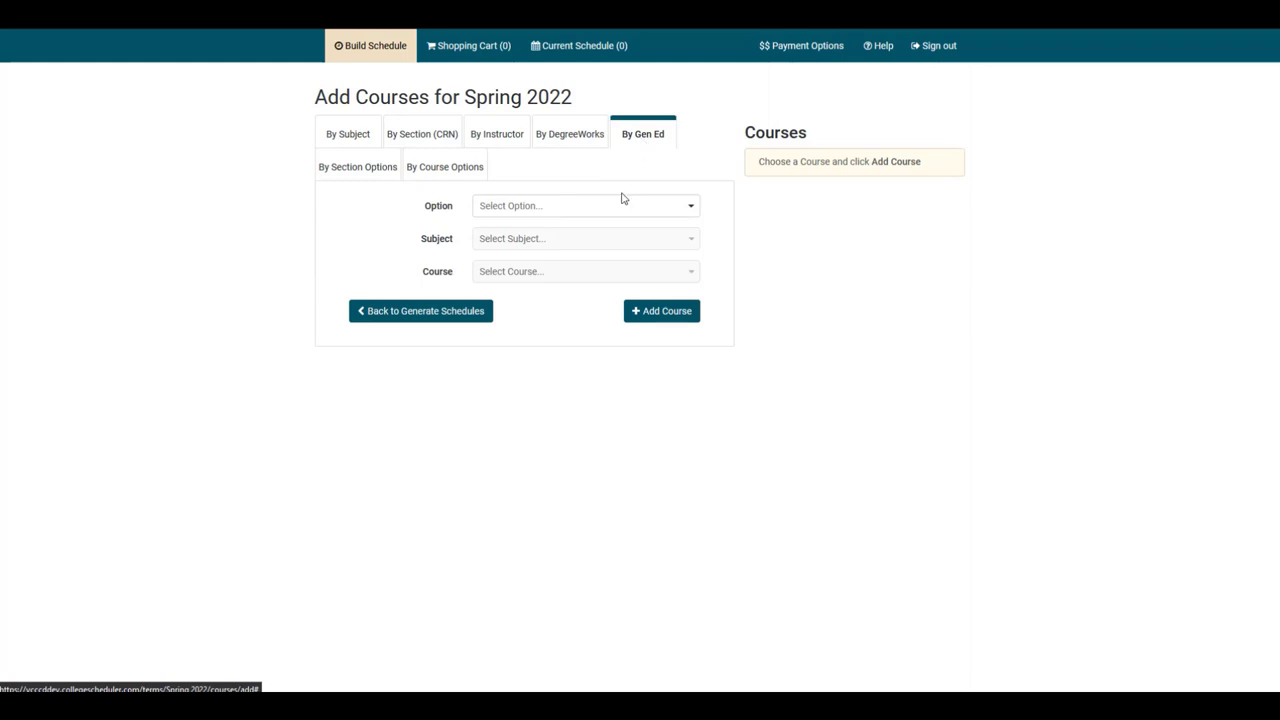
Compare the section and course option lists, ending on section options such as PACE Courses.
{"action": "left_click", "coordinate": [377, 172]}
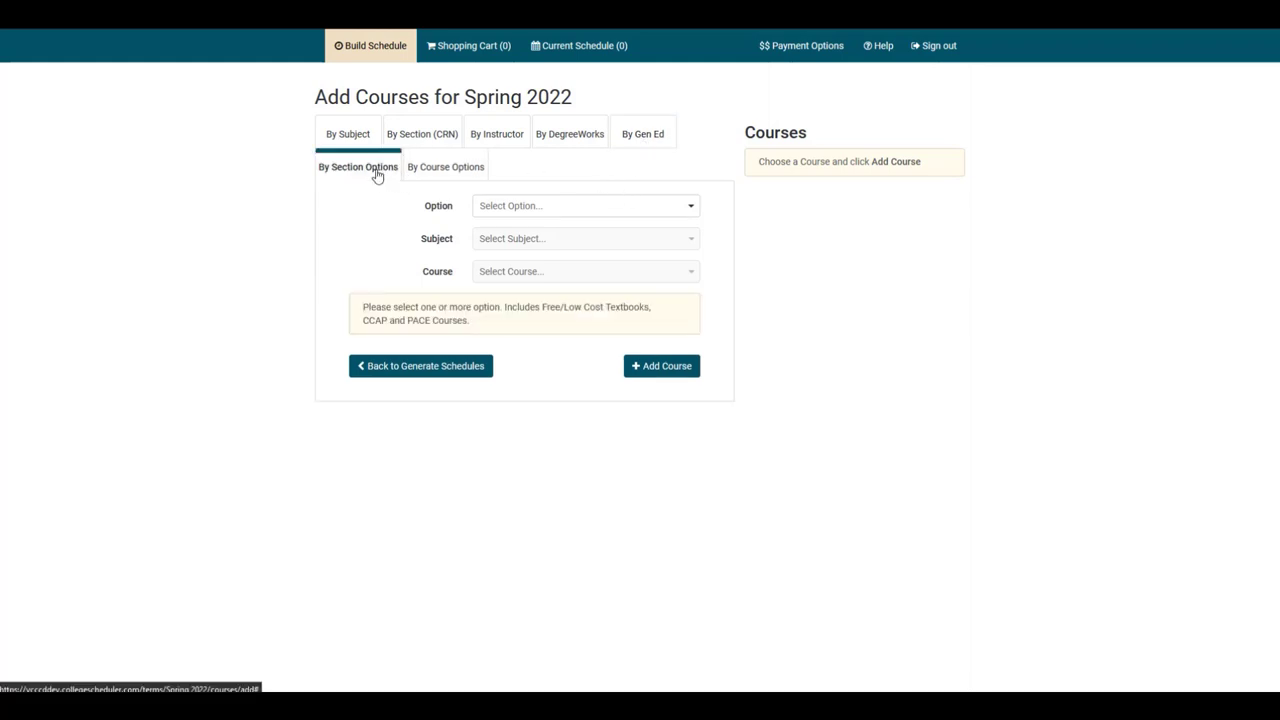
{"action": "left_click", "coordinate": [562, 208]}
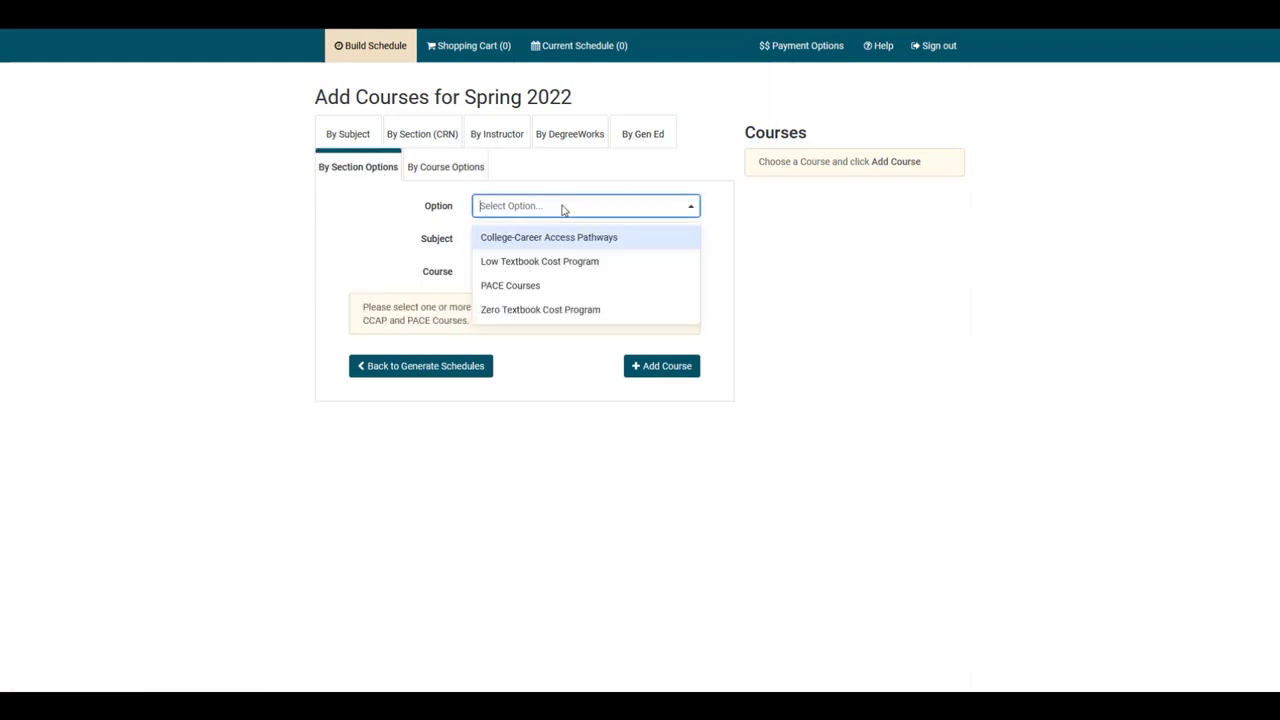
{"action": "left_click", "coordinate": [484, 174]}
{"action": "left_click", "coordinate": [548, 207]}
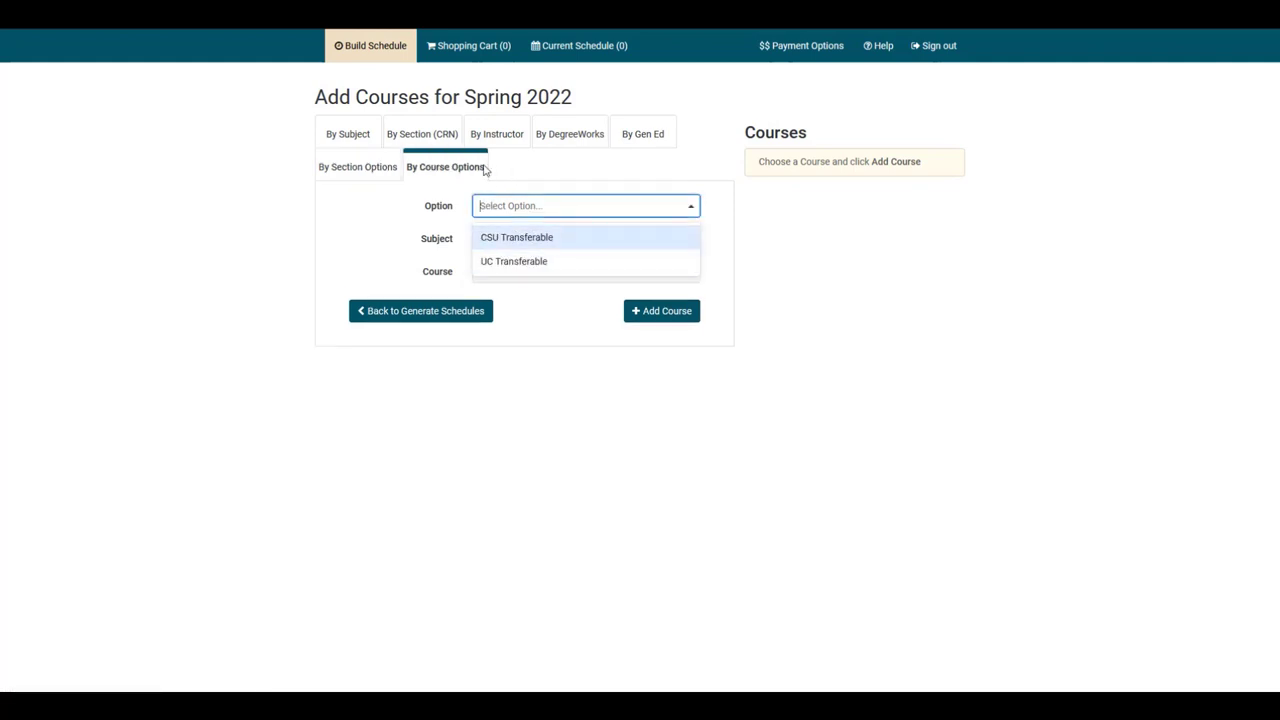
{"action": "left_click", "coordinate": [337, 166]}
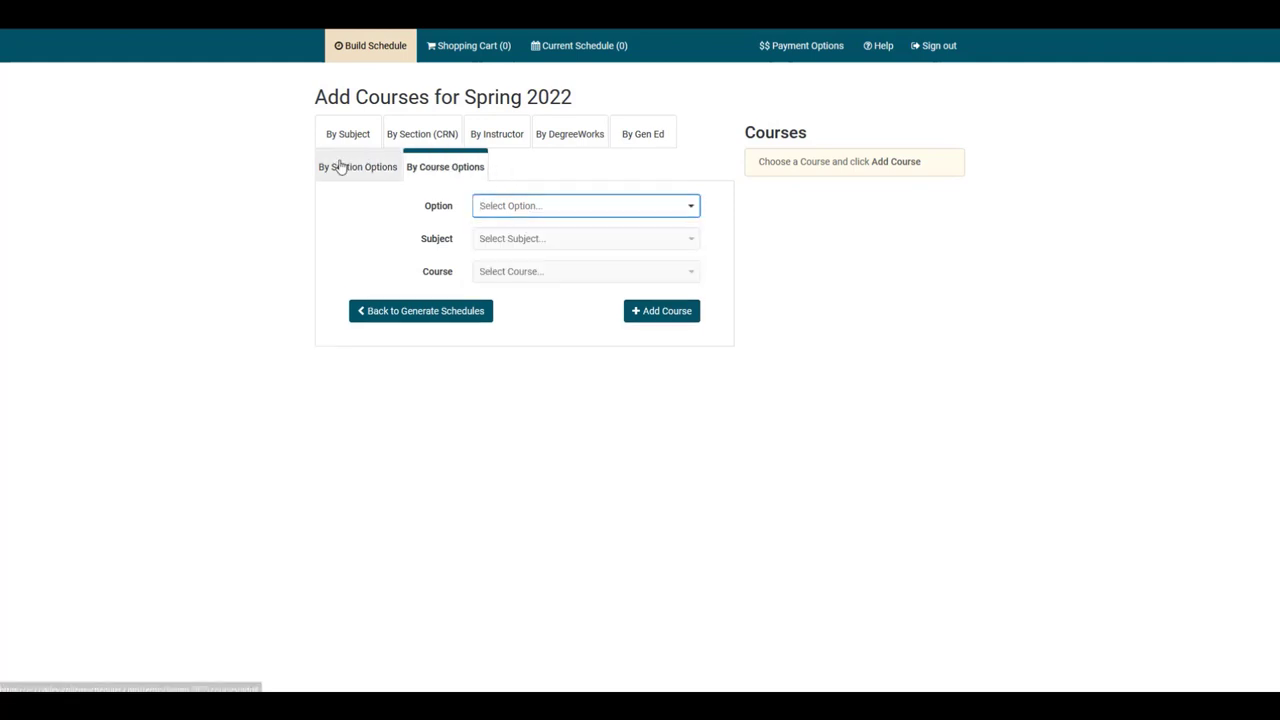
{"action": "left_click", "coordinate": [546, 208]}
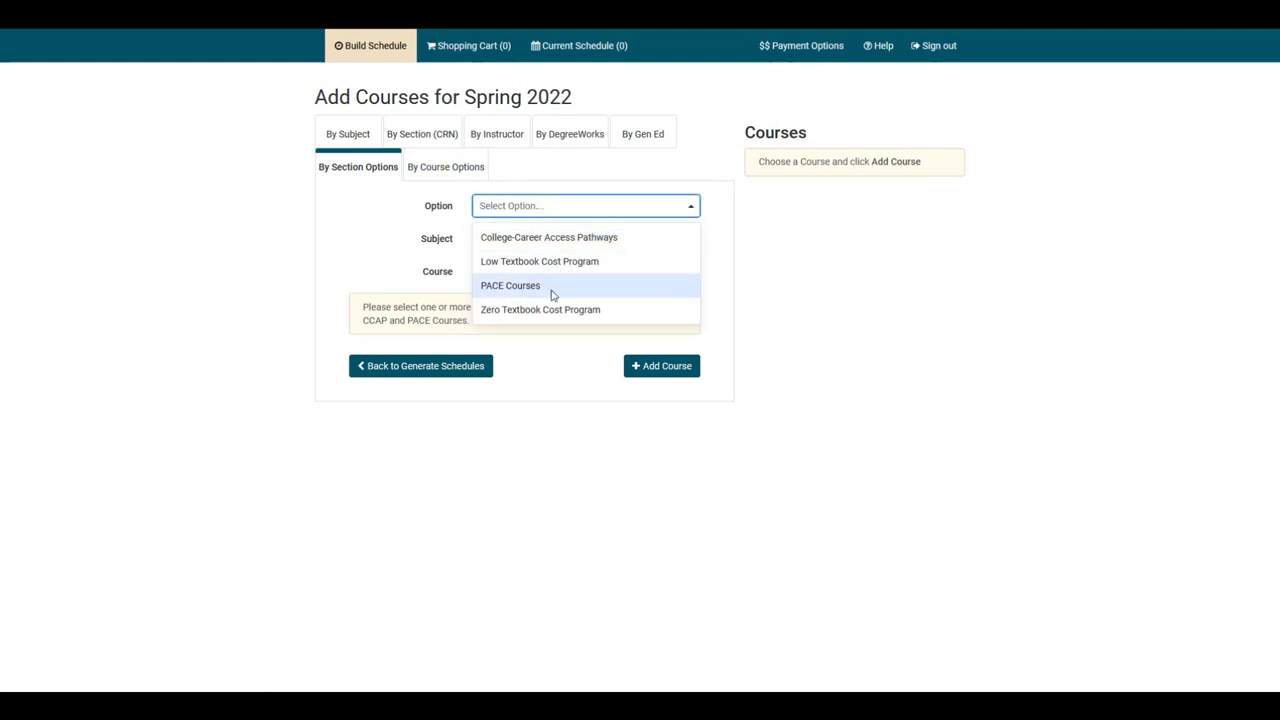
Pick subject ANAT - Anatomy and course M01 Human Anatomy, then add it to the list.
{"action": "left_click", "coordinate": [350, 134]}
{"action": "left_click", "coordinate": [505, 207]}
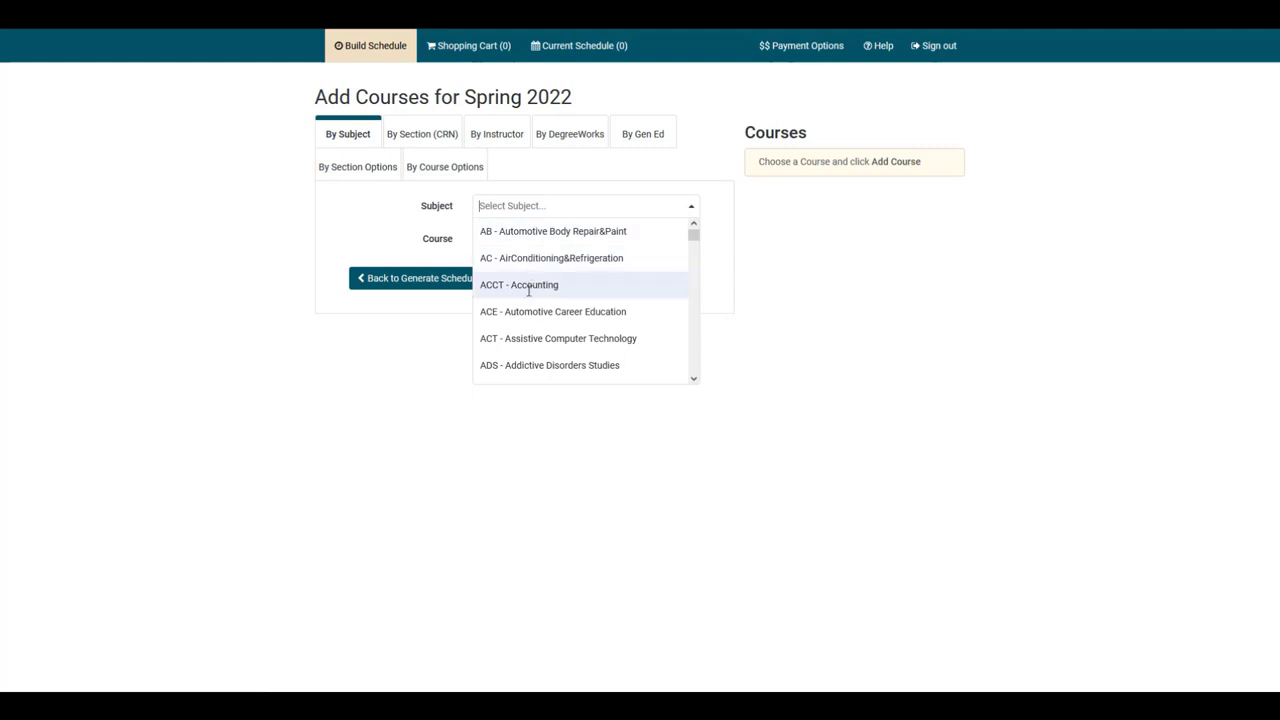
{"action": "scroll", "coordinate": [537, 298], "scroll_direction": "down", "scroll_amount": 1}
{"action": "scroll", "coordinate": [538, 299], "scroll_direction": "up", "scroll_amount": 1}
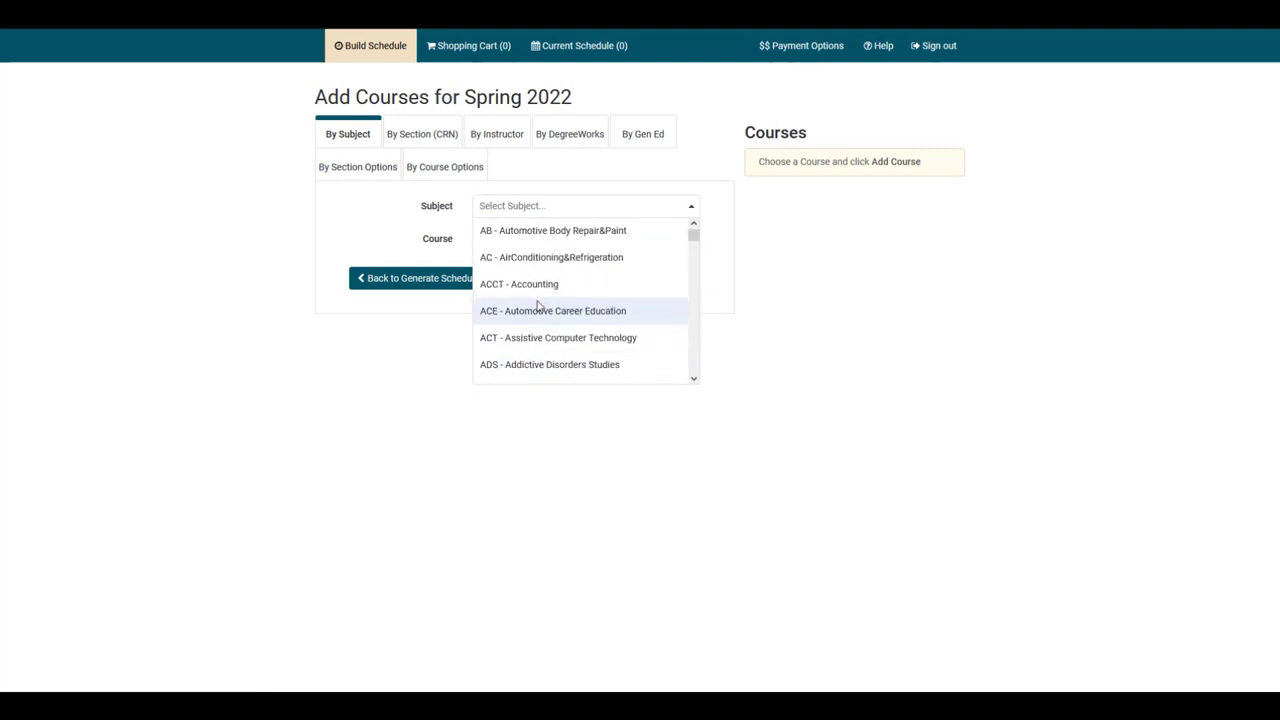
{"action": "scroll", "coordinate": [538, 307], "scroll_direction": "down", "scroll_amount": 2}
{"action": "left_click", "coordinate": [540, 308]}
{"action": "left_click", "coordinate": [543, 240]}
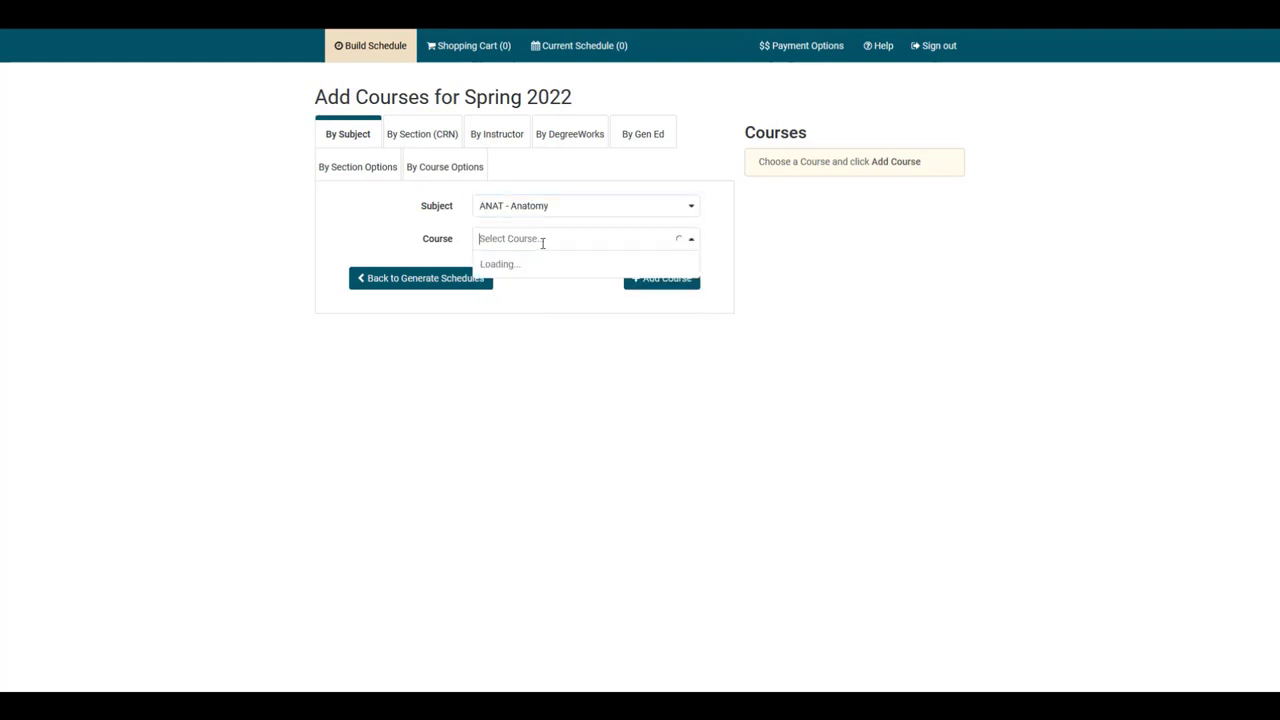
{"action": "left_click", "coordinate": [540, 263]}
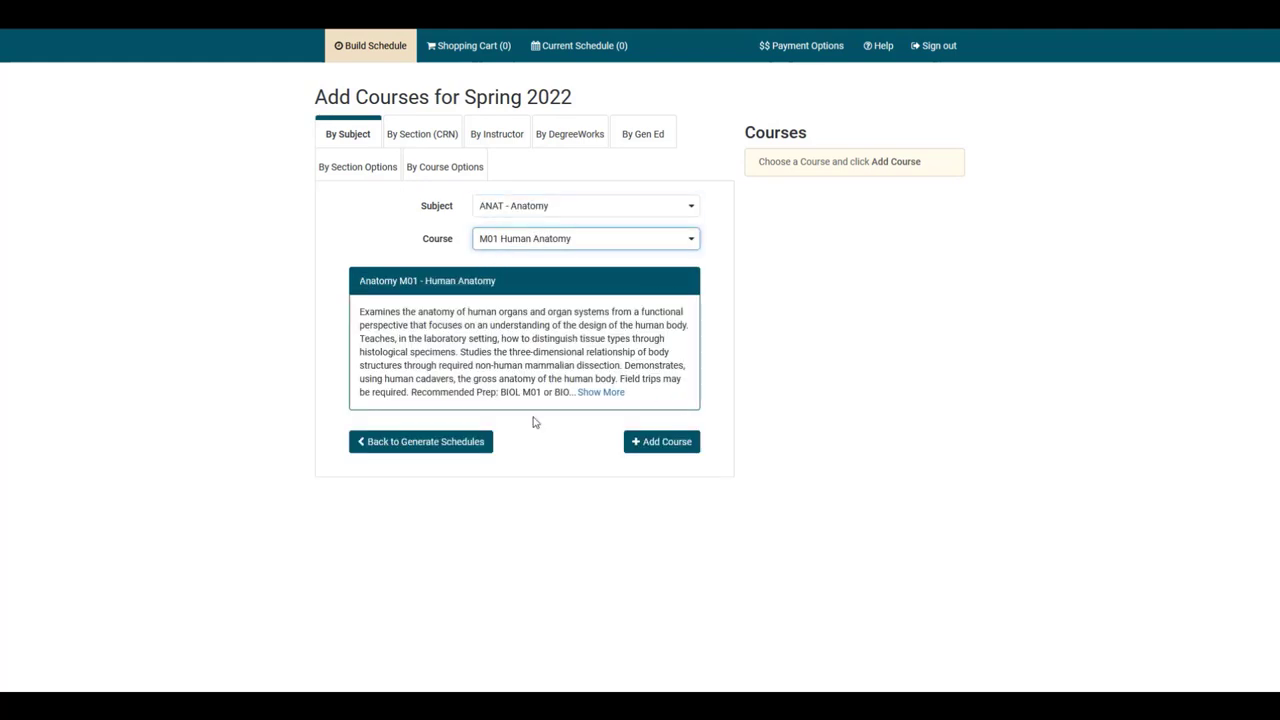
{"action": "left_click", "coordinate": [671, 452]}
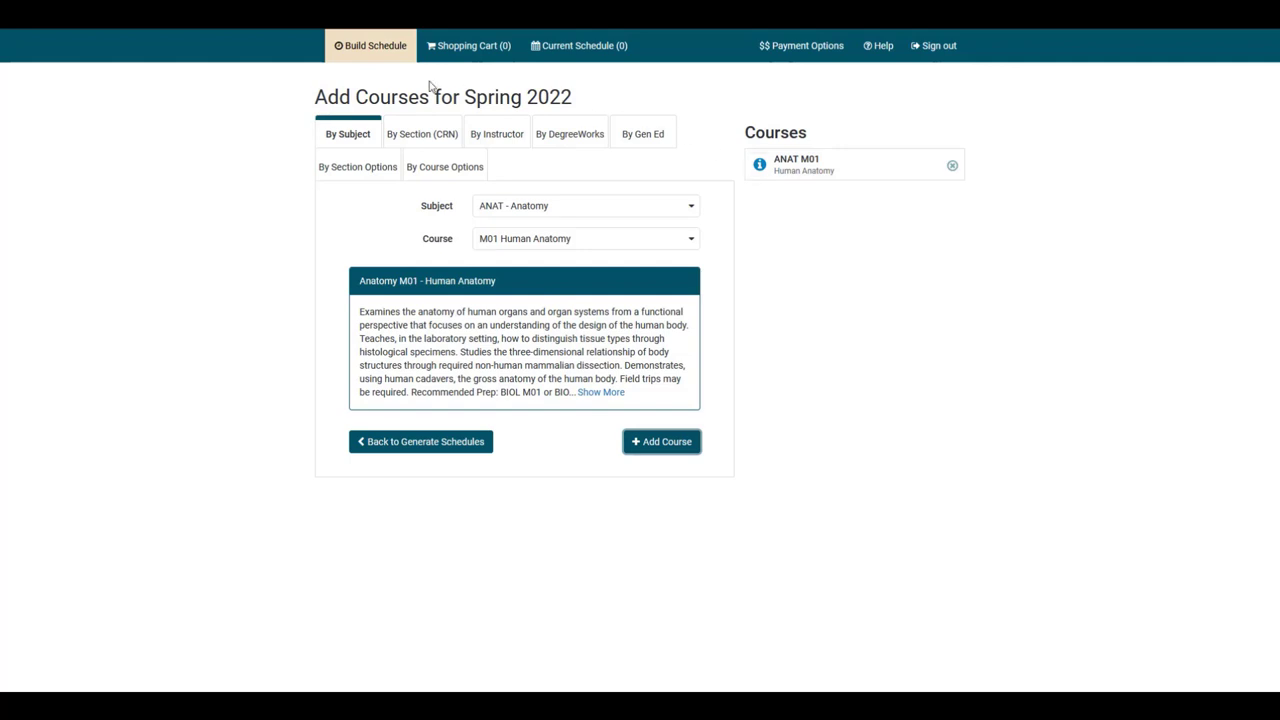
Check the 14 ANAT M01 sections from its course details, then go back to Build Schedule.
{"action": "left_click", "coordinate": [369, 50]}
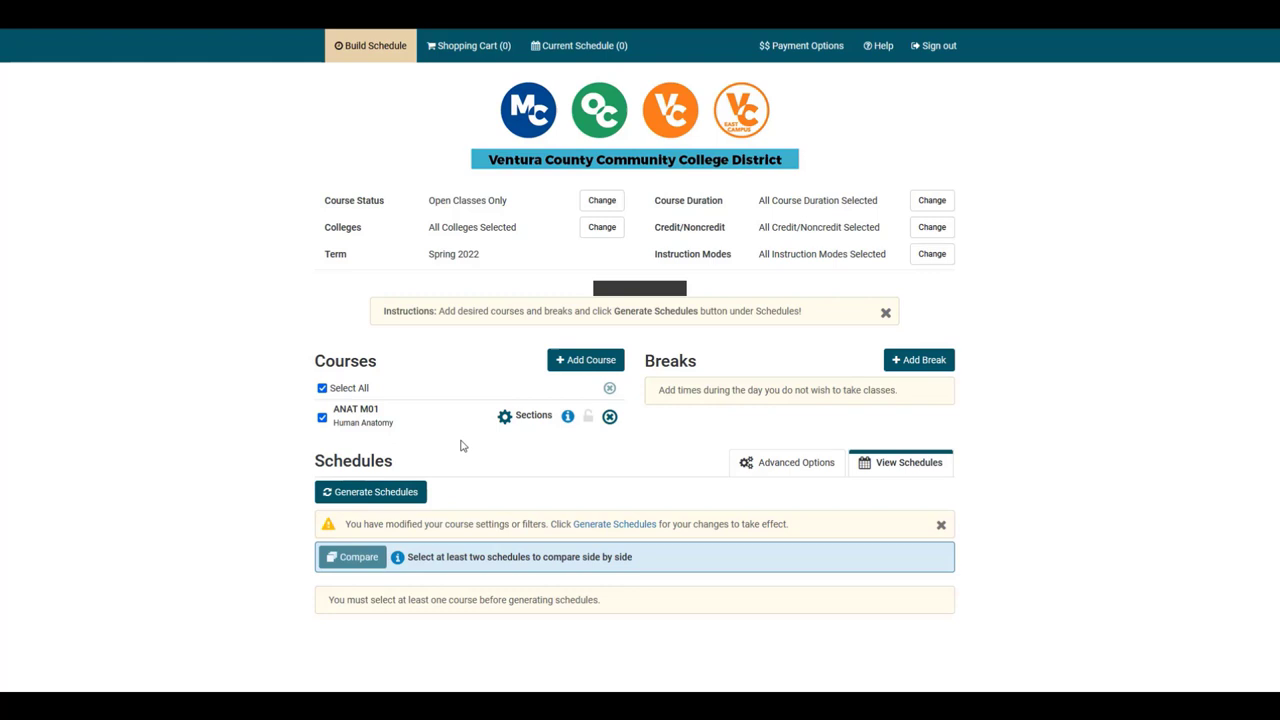
{"action": "left_click", "coordinate": [568, 425]}
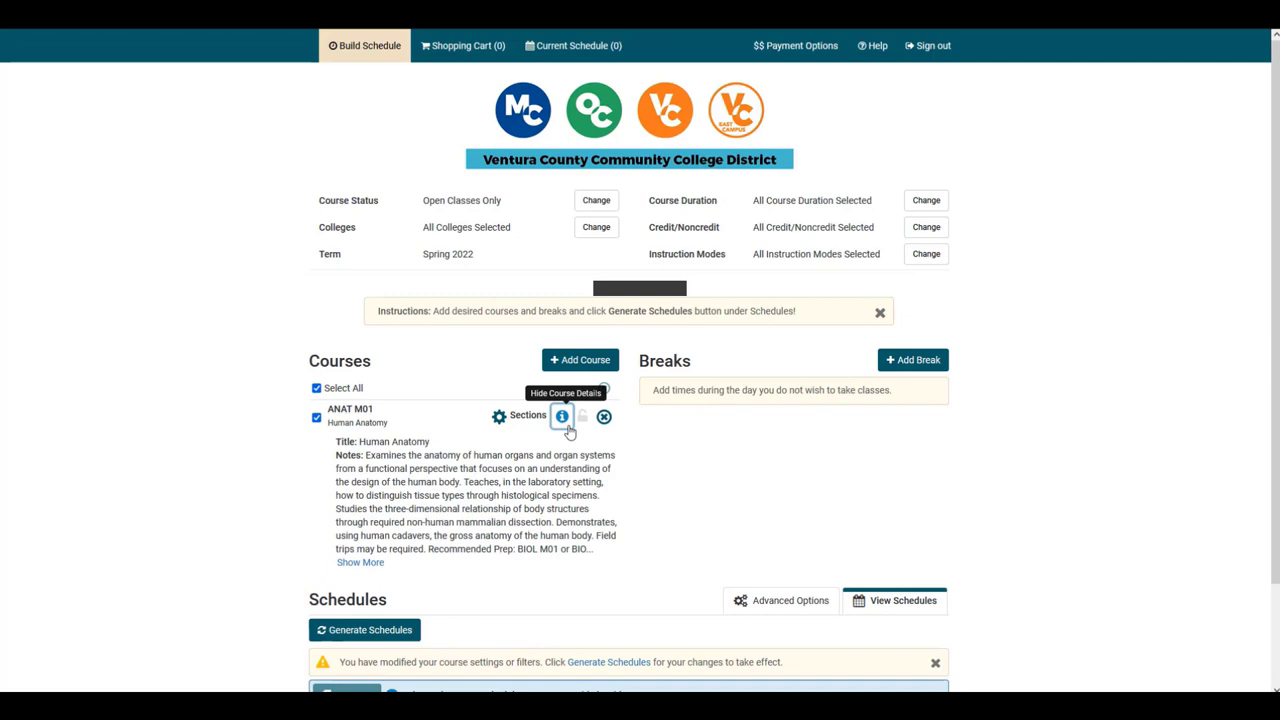
{"action": "left_click", "coordinate": [516, 416]}
{"action": "scroll", "coordinate": [516, 418], "scroll_direction": "down", "scroll_amount": 5}
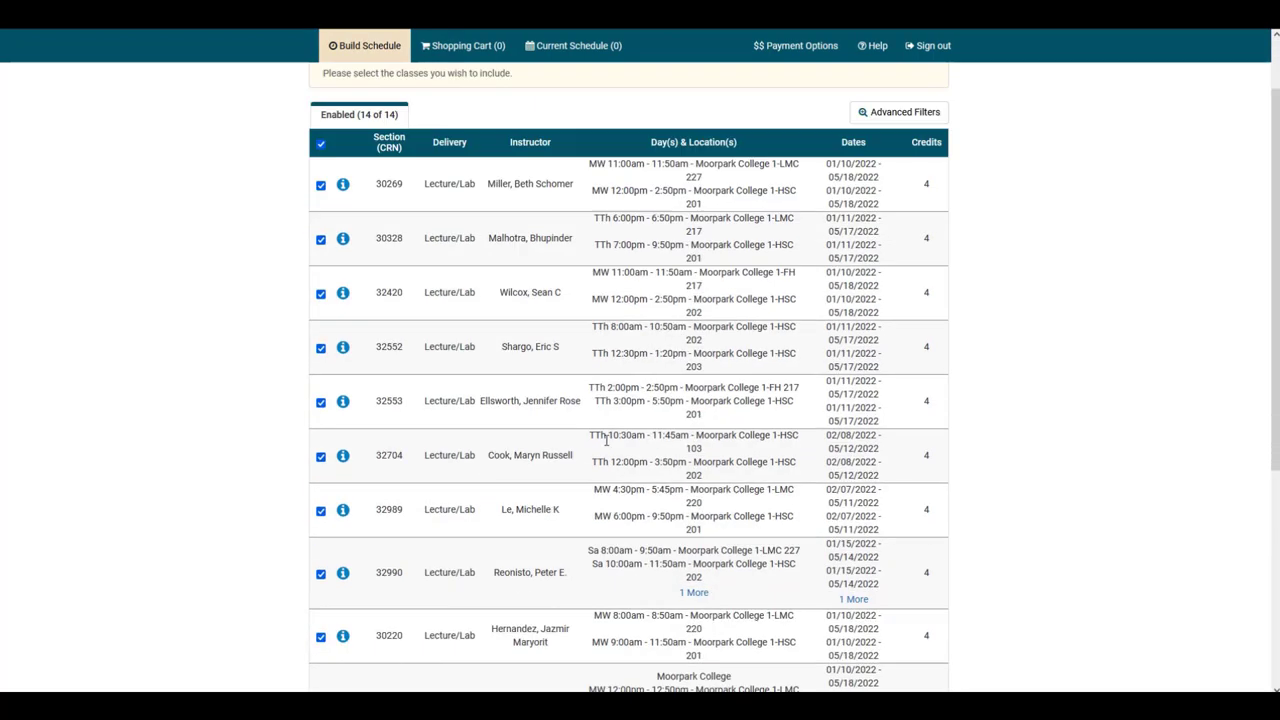
{"action": "left_click", "coordinate": [832, 637]}
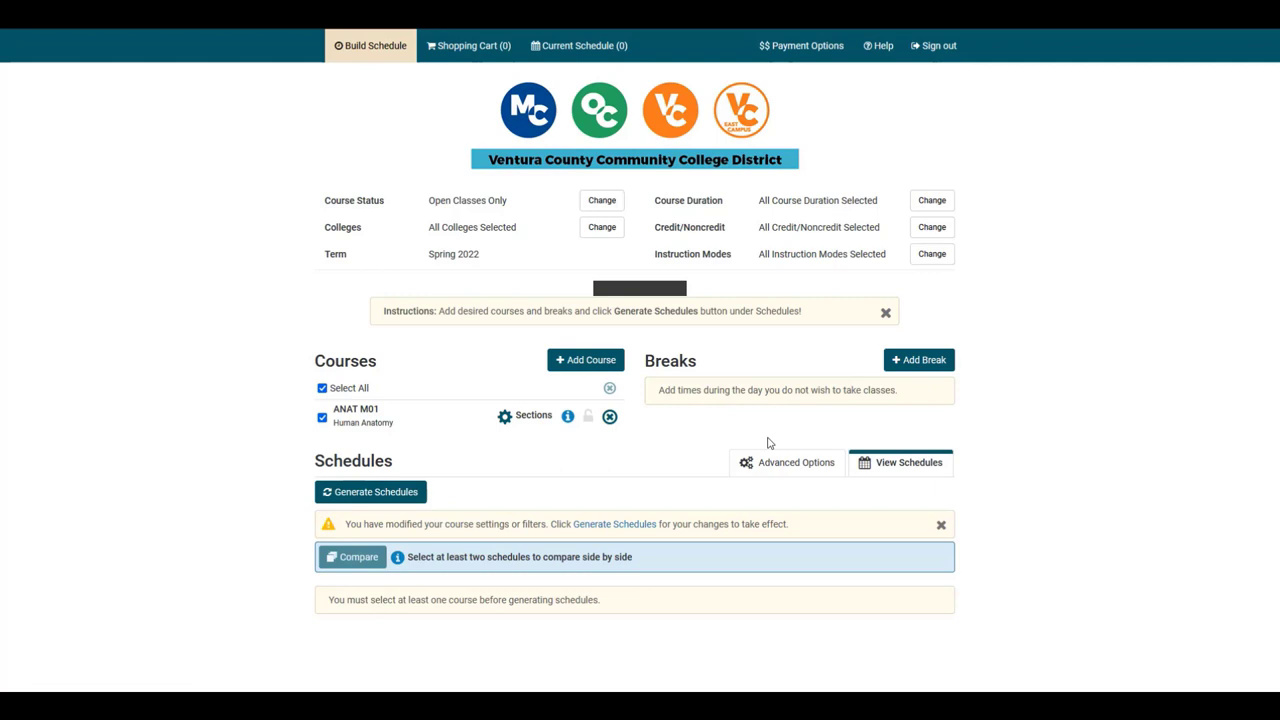
Add a break named 'Work' from 8:00am to 2:00pm on Monday through Thursday.
{"action": "left_click", "coordinate": [920, 374]}
{"action": "type", "text": "WOrk"}
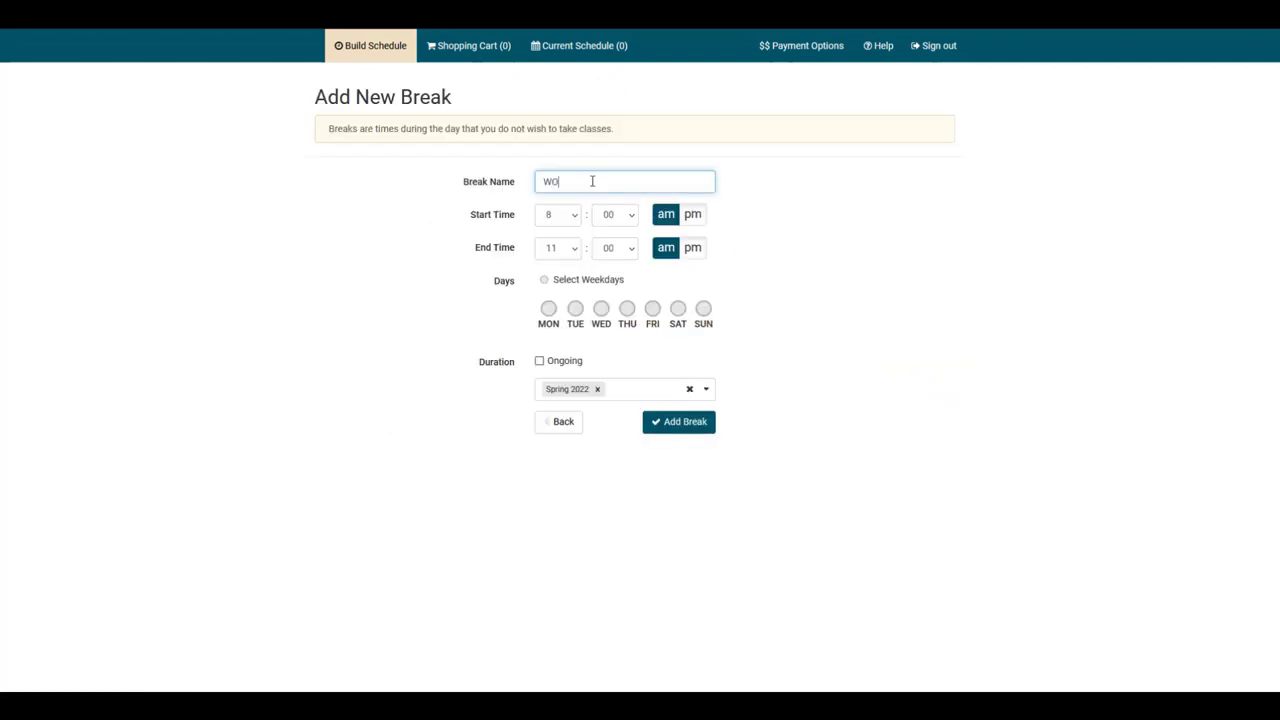
{"action": "key", "text": "BackSpace"}
{"action": "key", "text": "BackSpace"}
{"action": "key", "text": "BackSpace"}
{"action": "type", "text": "ork"}
{"action": "left_click", "coordinate": [693, 250]}
{"action": "left_click", "coordinate": [565, 250]}
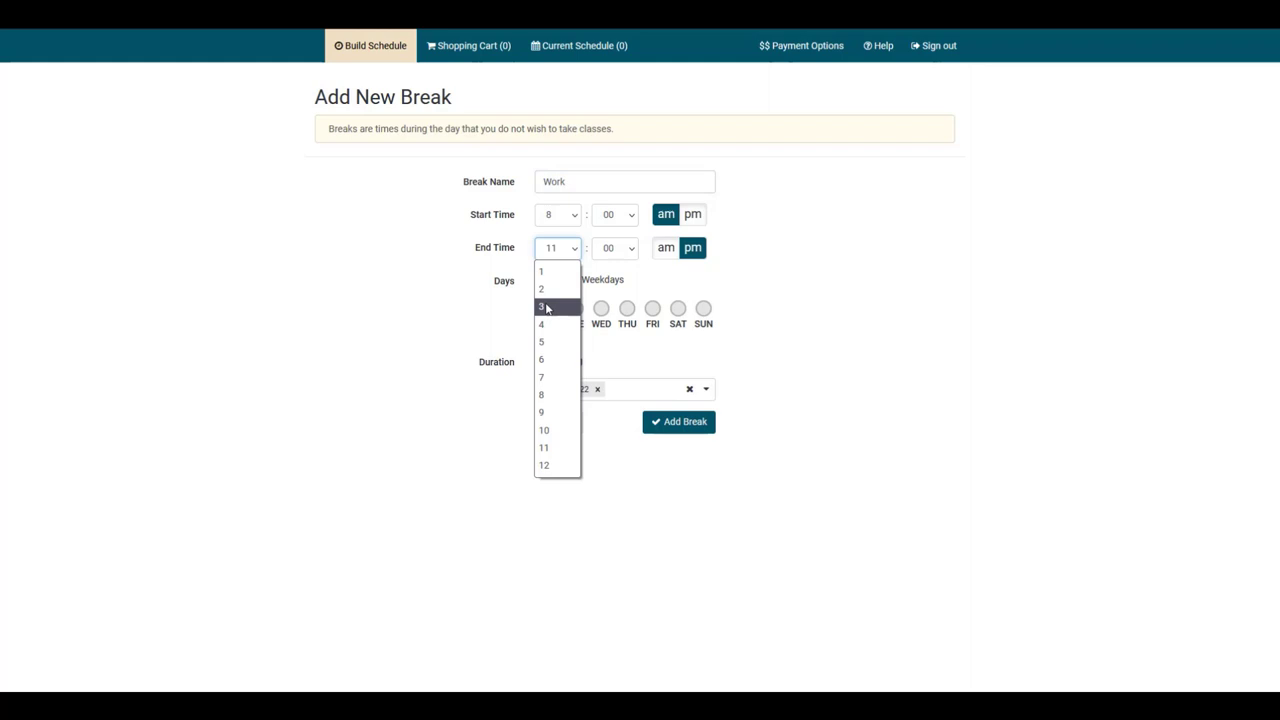
{"action": "left_click", "coordinate": [555, 289]}
{"action": "left_click", "coordinate": [577, 312]}
{"action": "left_click", "coordinate": [601, 312]}
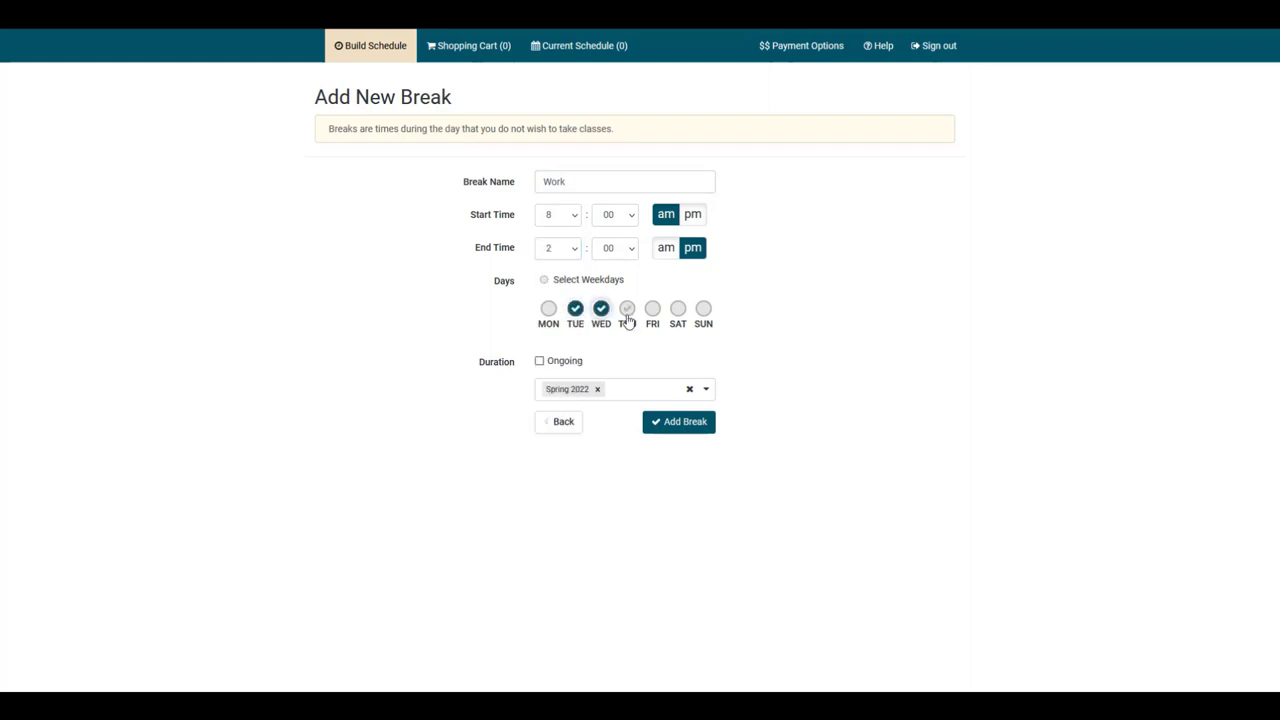
{"action": "left_click", "coordinate": [627, 312]}
{"action": "left_click", "coordinate": [548, 310]}
{"action": "left_click", "coordinate": [677, 426]}
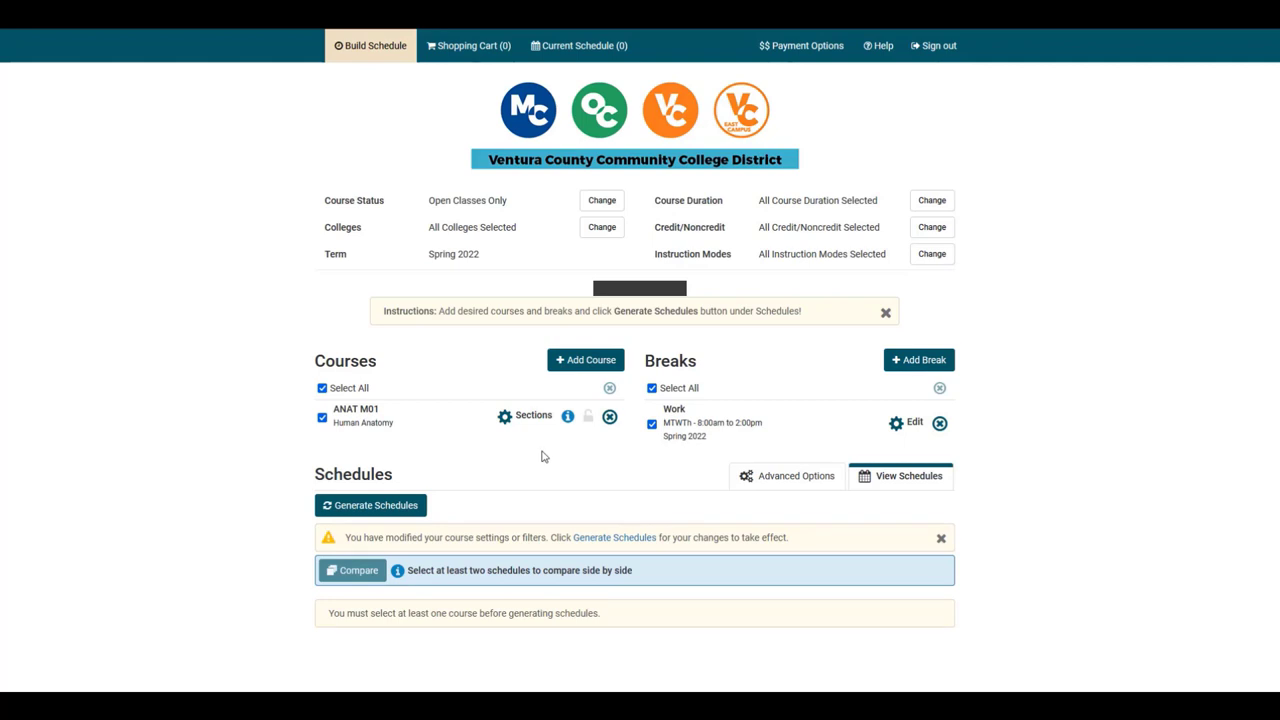
Generate the six schedules and view schedule 1's weekly calendar with ANAT M01 and Work.
{"action": "left_click", "coordinate": [386, 508]}
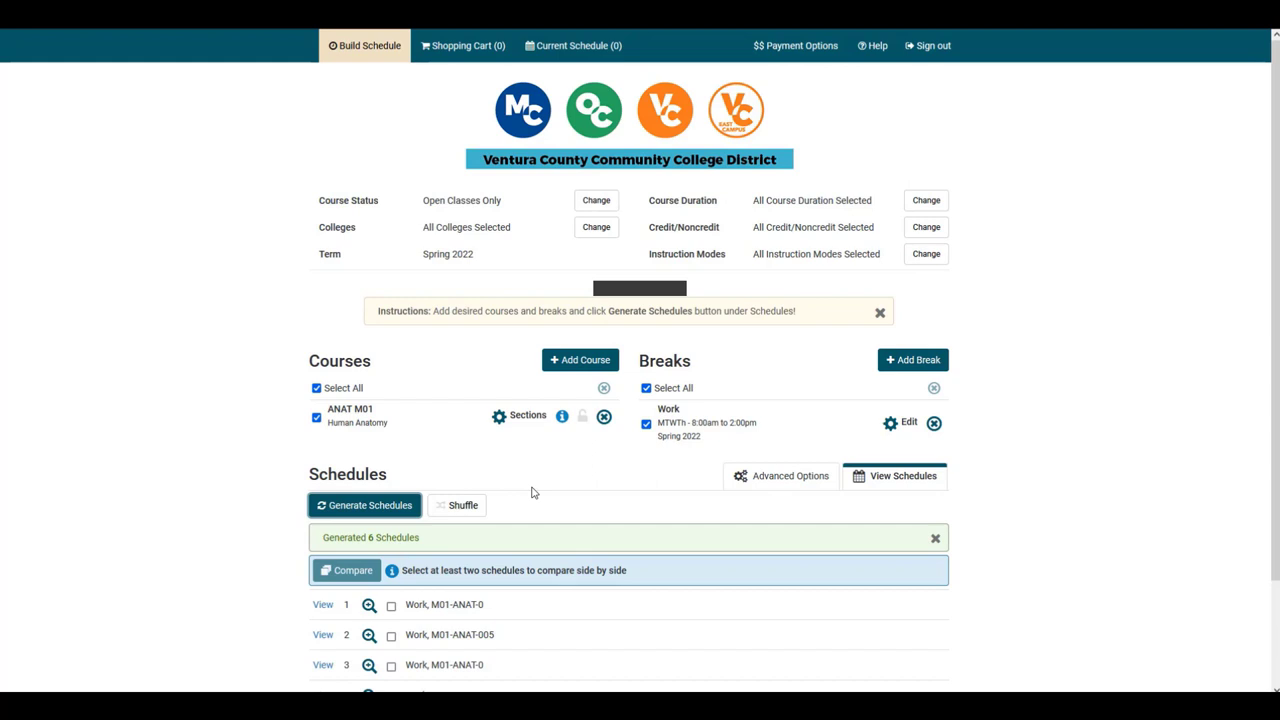
{"action": "scroll", "coordinate": [532, 492], "scroll_direction": "down", "scroll_amount": 1}
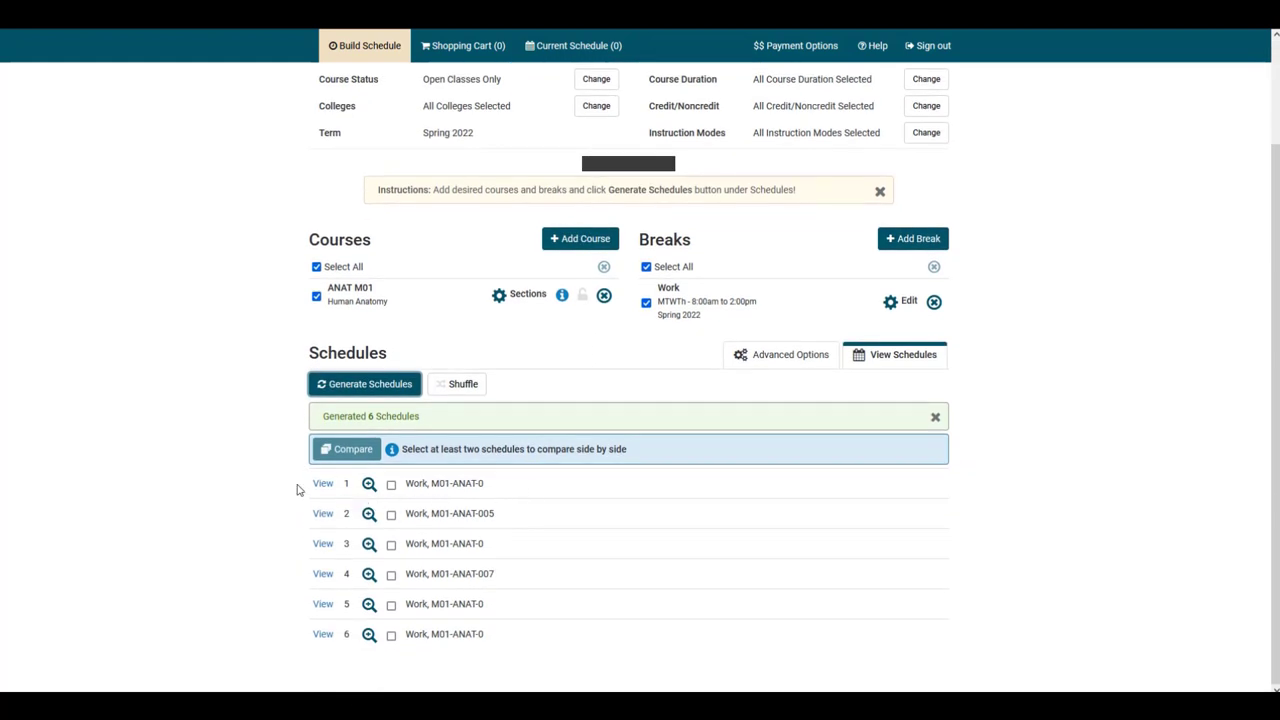
{"action": "left_click", "coordinate": [322, 483]}
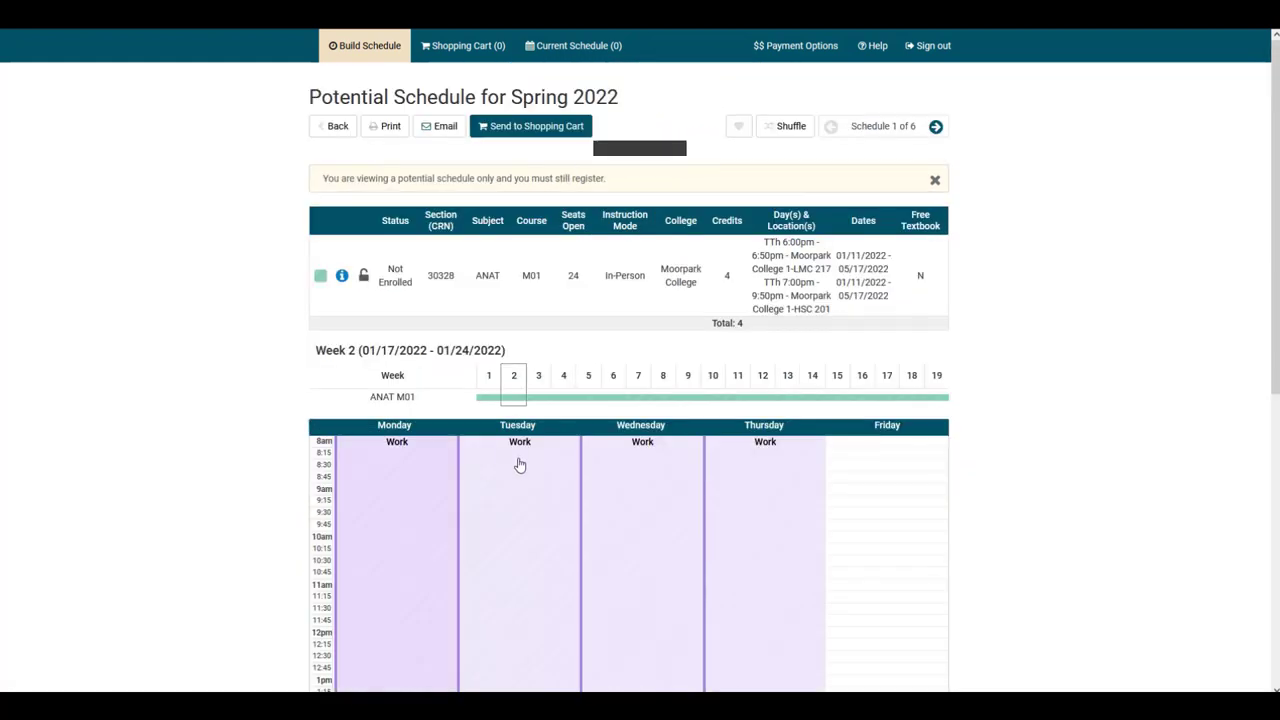
{"action": "scroll", "coordinate": [719, 462], "scroll_direction": "down", "scroll_amount": 1}
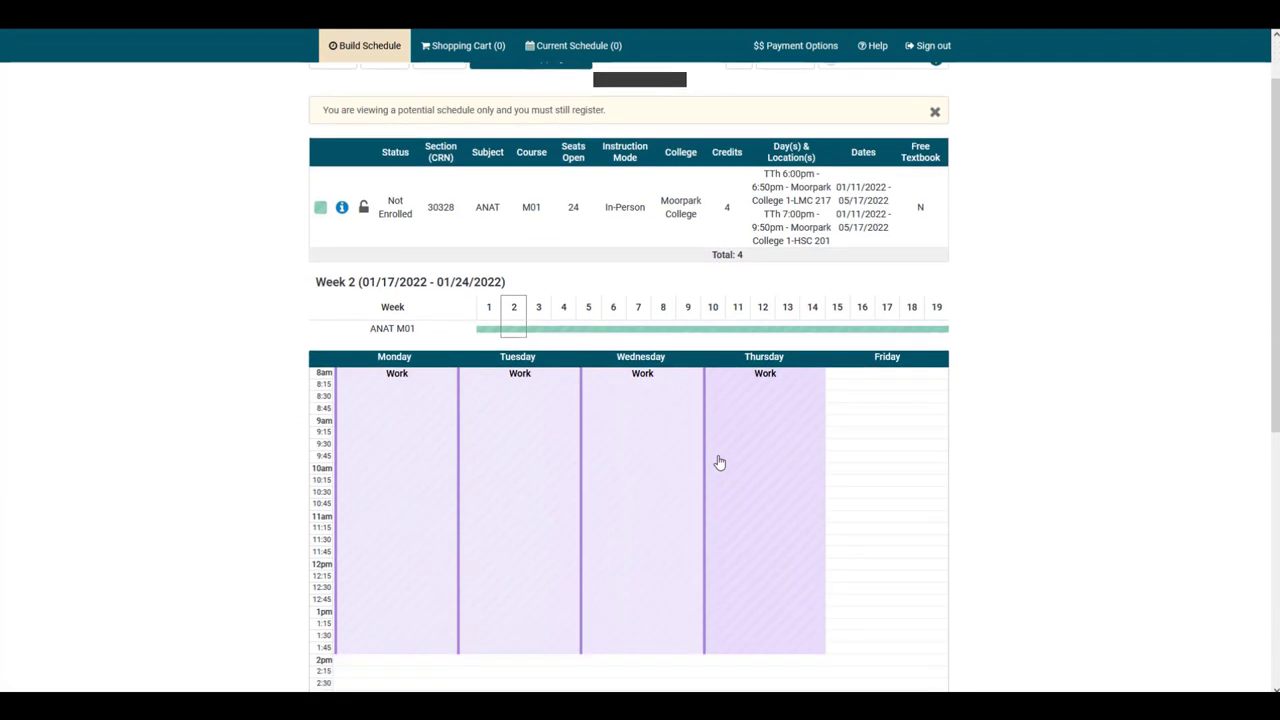
{"action": "scroll", "coordinate": [719, 462], "scroll_direction": "down", "scroll_amount": 4}
{"action": "scroll", "coordinate": [720, 463], "scroll_direction": "up", "scroll_amount": 3}
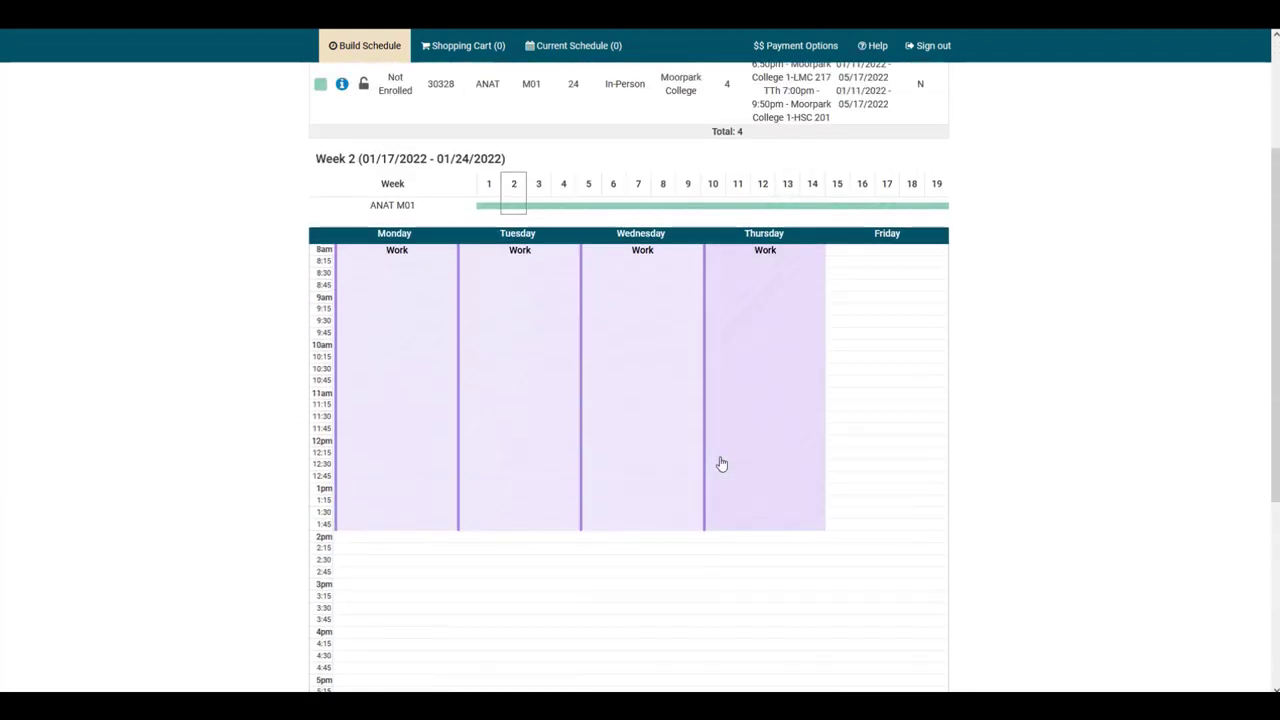
{"action": "scroll", "coordinate": [720, 463], "scroll_direction": "up", "scroll_amount": 2}
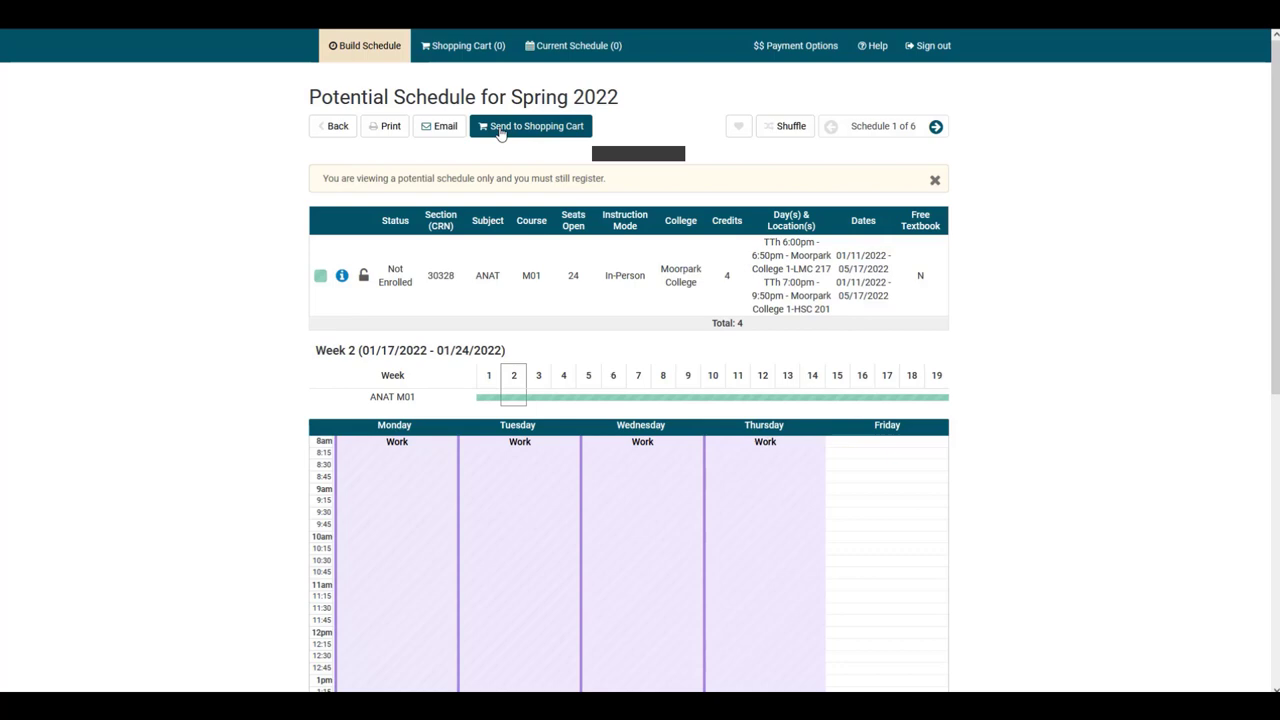
Send schedule 1 with ANAT M01 section 30328 to the shopping cart.
{"action": "left_click", "coordinate": [543, 134]}
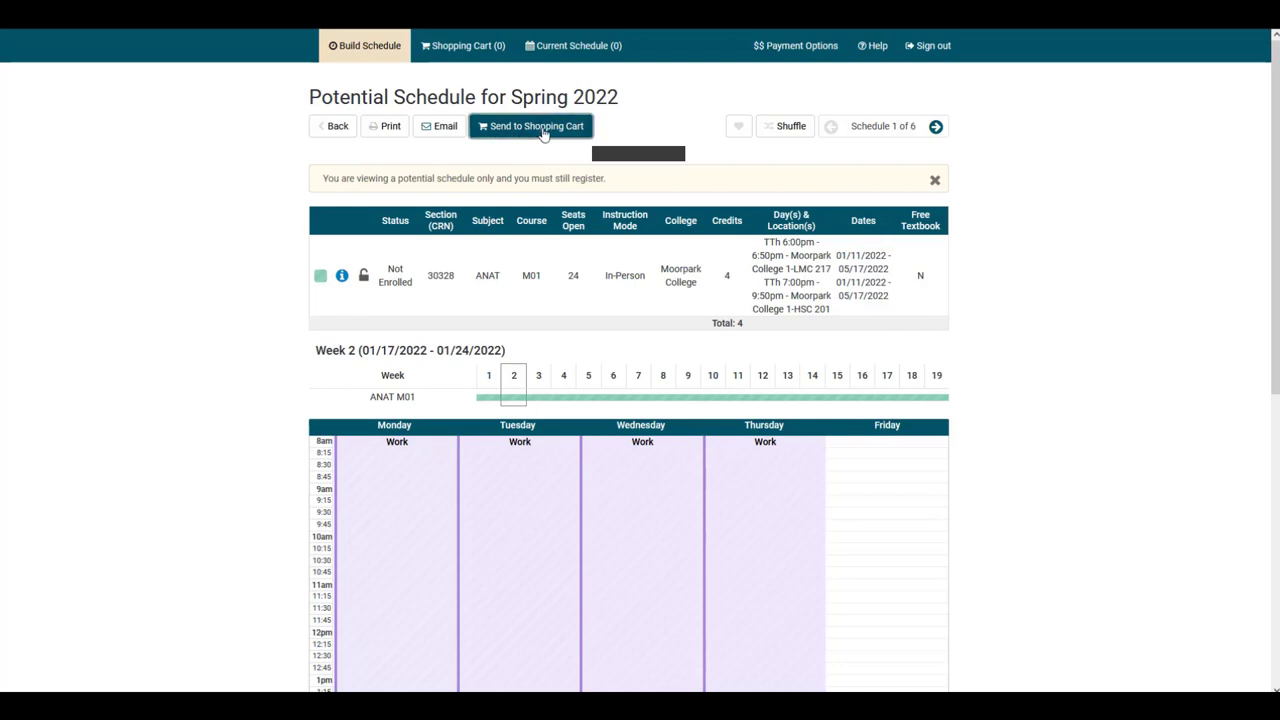